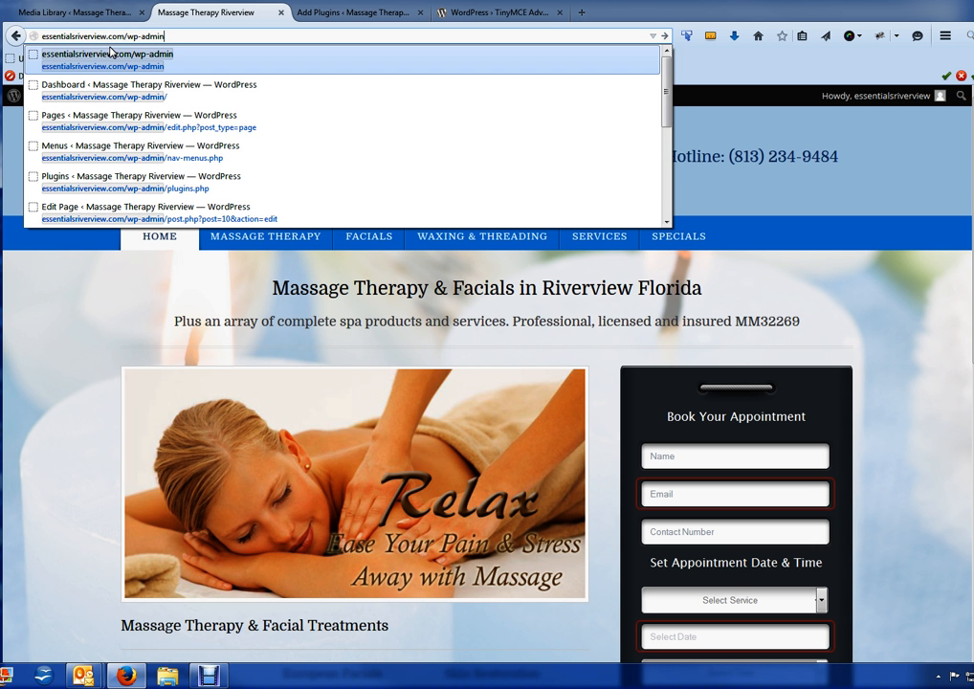
Open the WordPress admin at essentialsriverview.com/wp-admin and open the Ladies Night Out page for editing.
{"action": "left_click", "coordinate": [110, 54]}
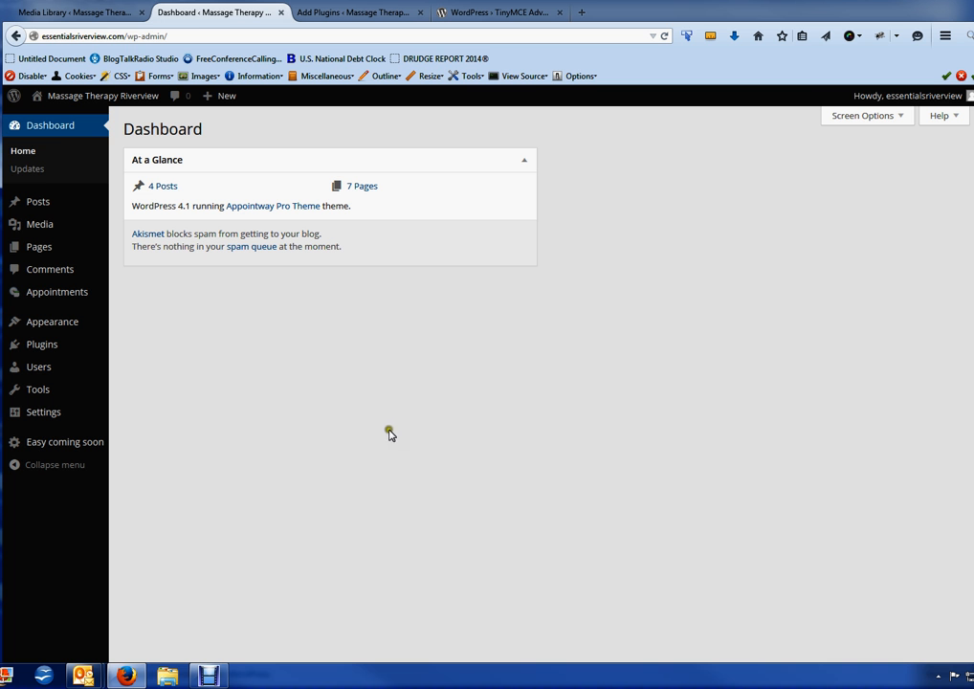
{"action": "mouse_move", "coordinate": [32, 249]}
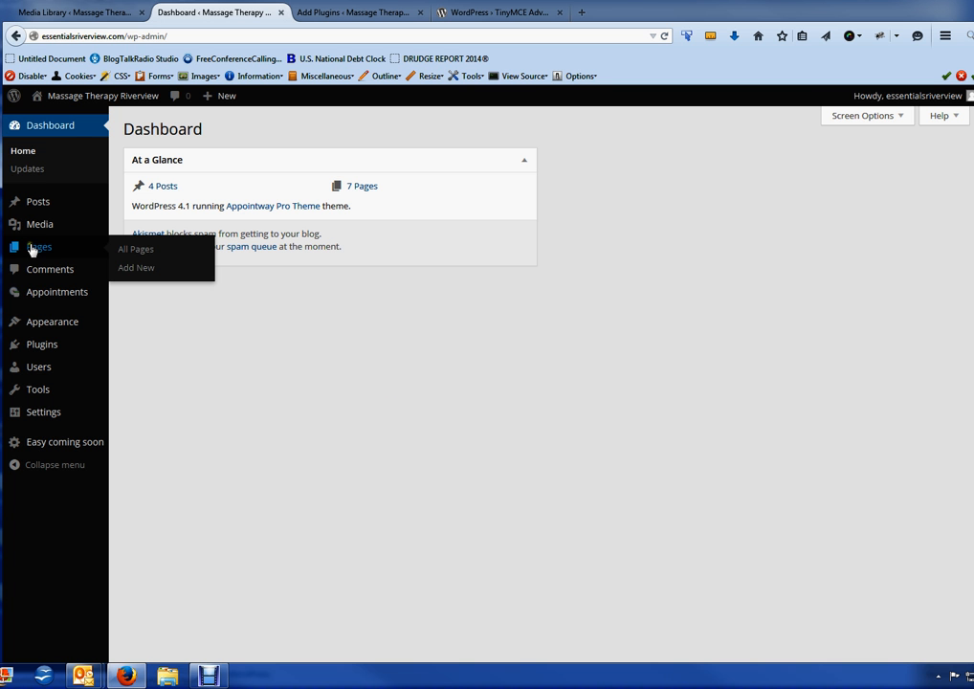
{"action": "left_click", "coordinate": [136, 249]}
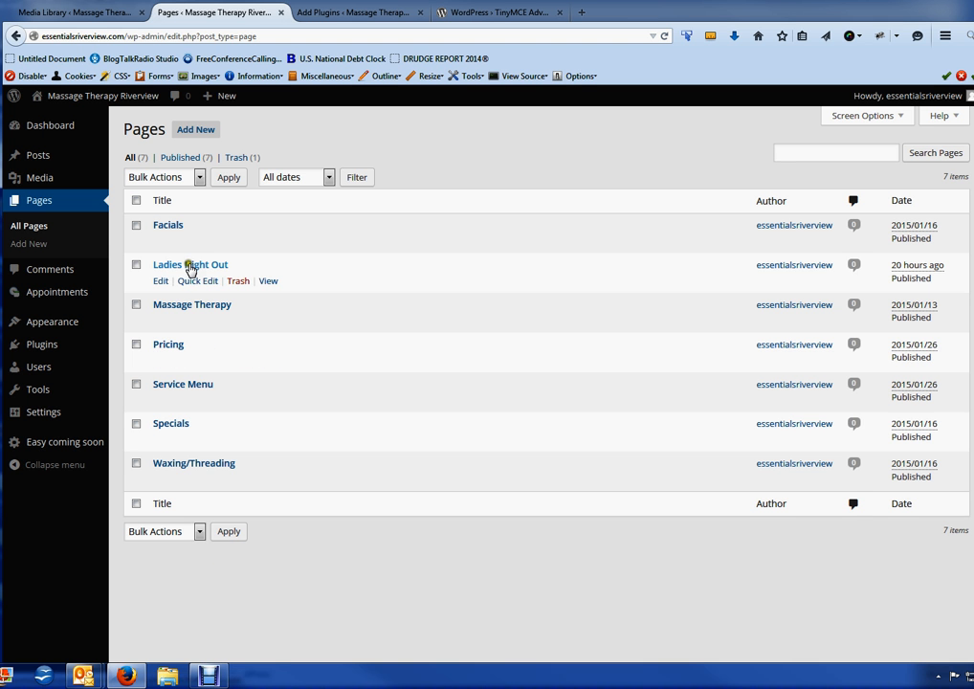
{"action": "left_click", "coordinate": [161, 282]}
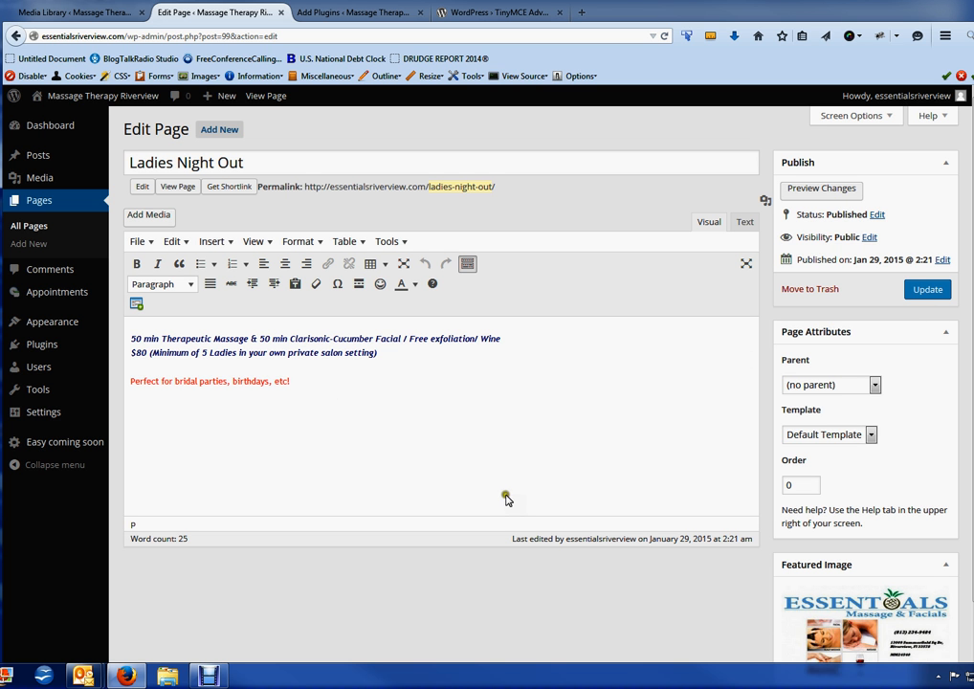
View the live site's home page and its navigation menu, and return to the page editor.
{"action": "left_click", "coordinate": [81, 98]}
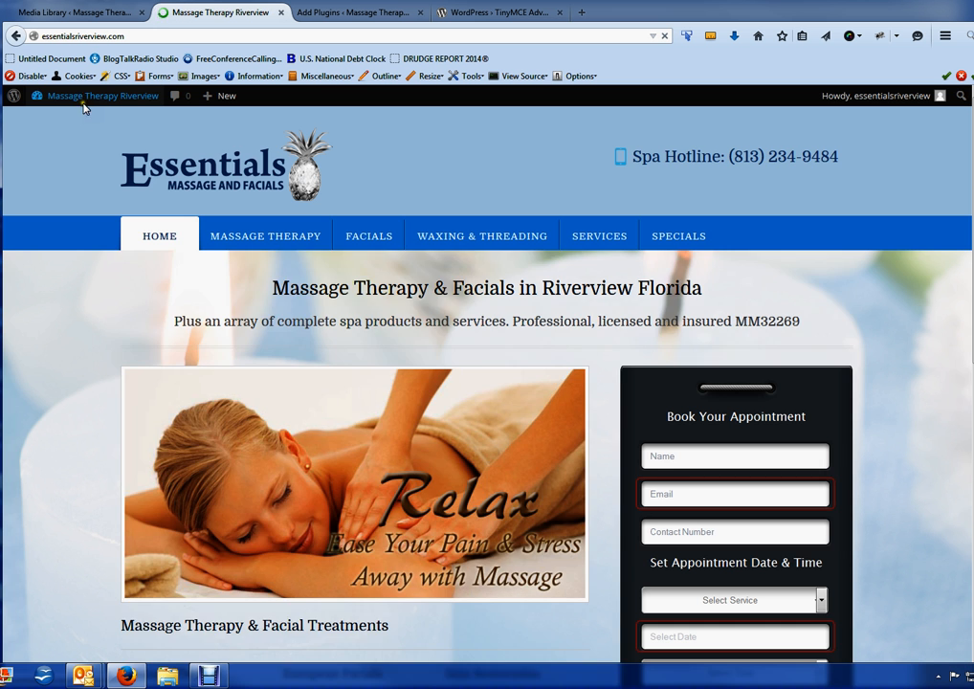
{"action": "scroll", "coordinate": [964, 392], "scroll_direction": "down", "scroll_amount": 4}
{"action": "scroll", "coordinate": [964, 392], "scroll_direction": "up", "scroll_amount": 3}
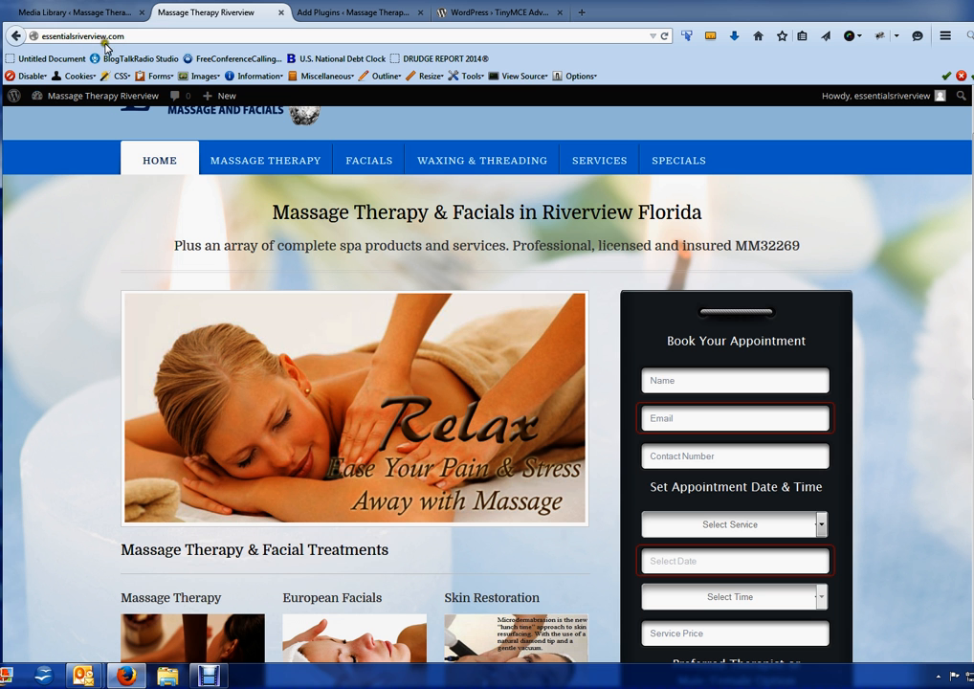
{"action": "left_click", "coordinate": [15, 38]}
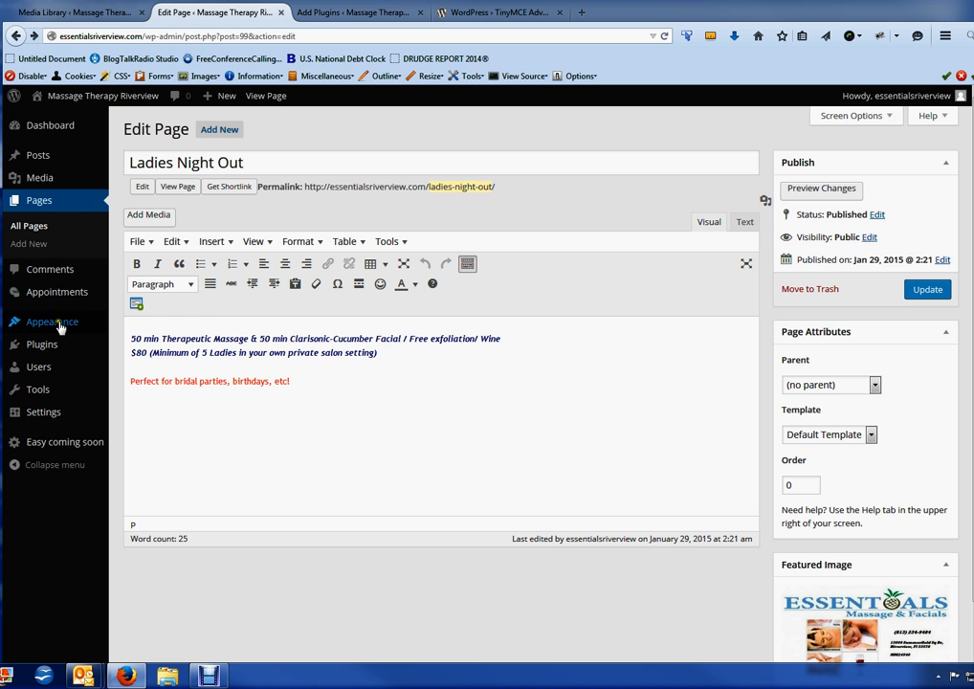
Add the Ladies Night Out page to Menu 1 between Services and Specials, and save the menu.
{"action": "mouse_move", "coordinate": [61, 323]}
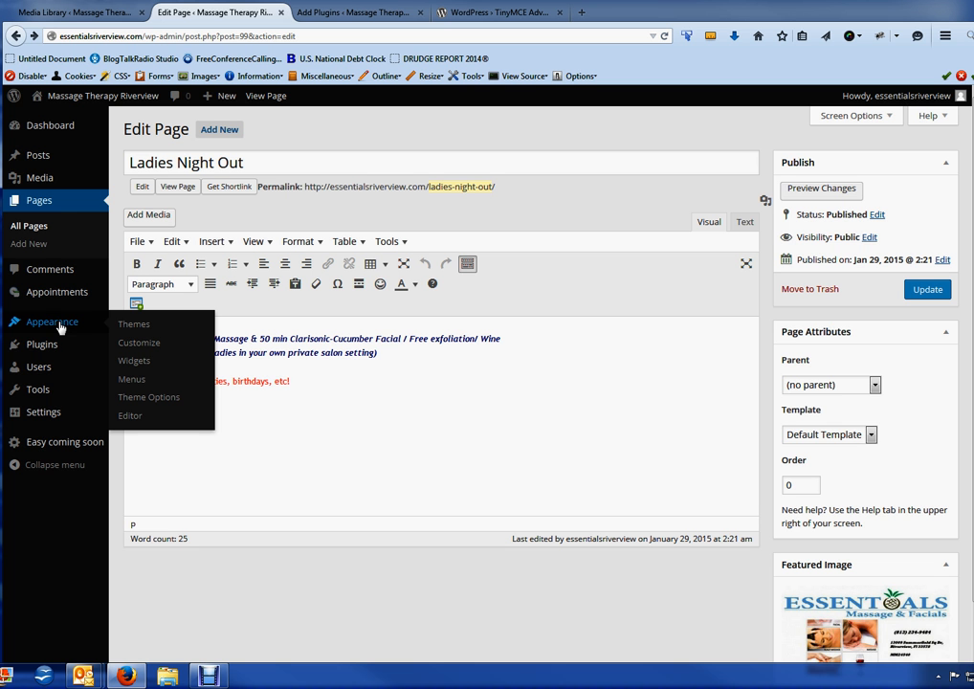
{"action": "left_click", "coordinate": [137, 381]}
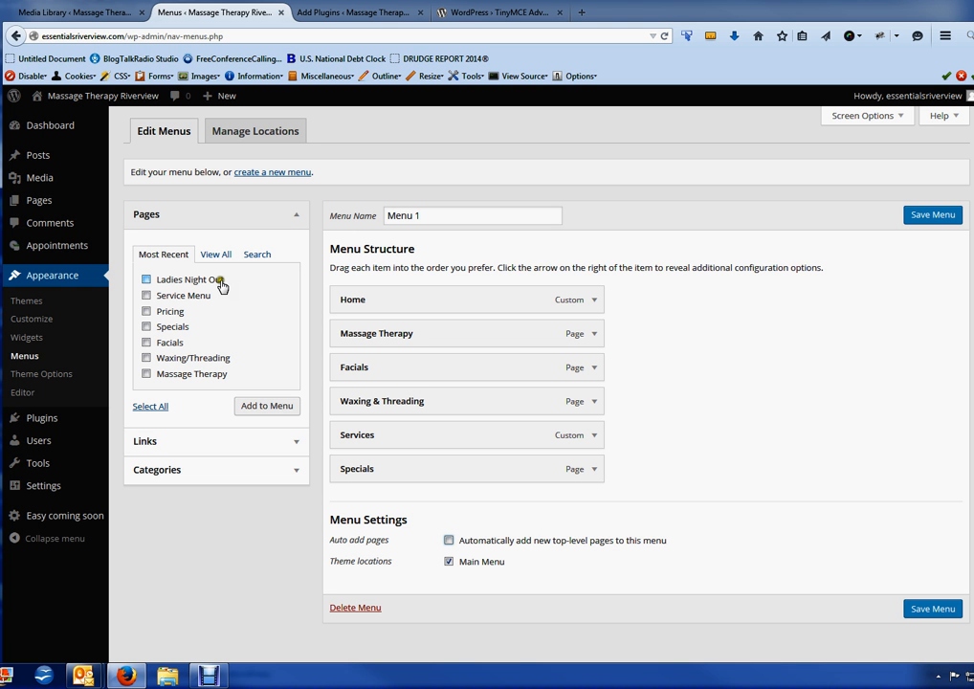
{"action": "left_click", "coordinate": [146, 279]}
{"action": "left_click", "coordinate": [263, 410]}
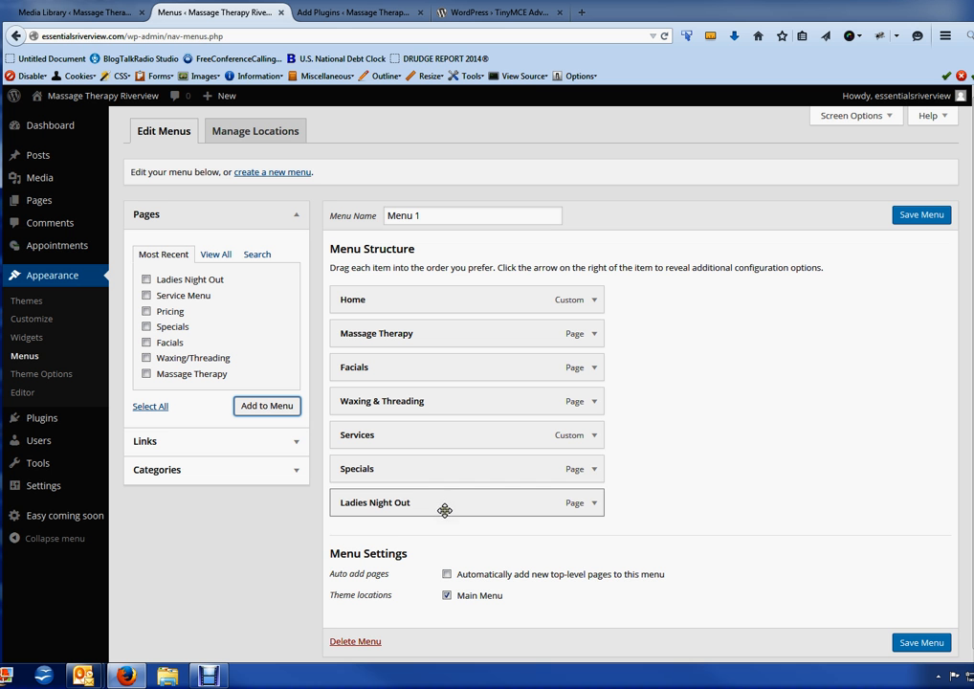
{"action": "left_click_drag", "start_coordinate": [450, 507], "coordinate": [449, 470]}
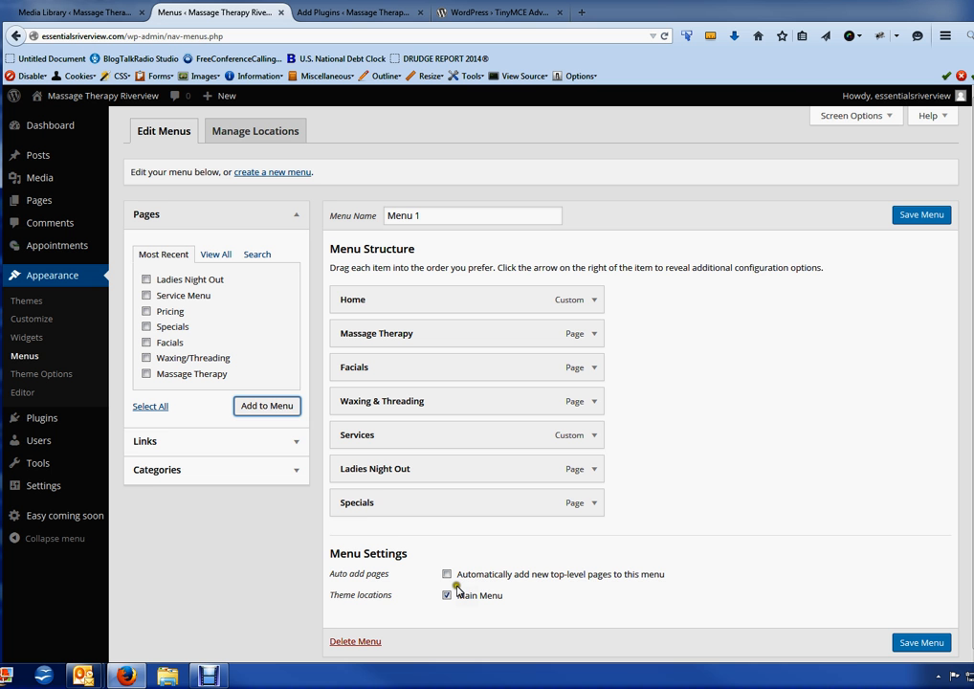
{"action": "left_click", "coordinate": [904, 643]}
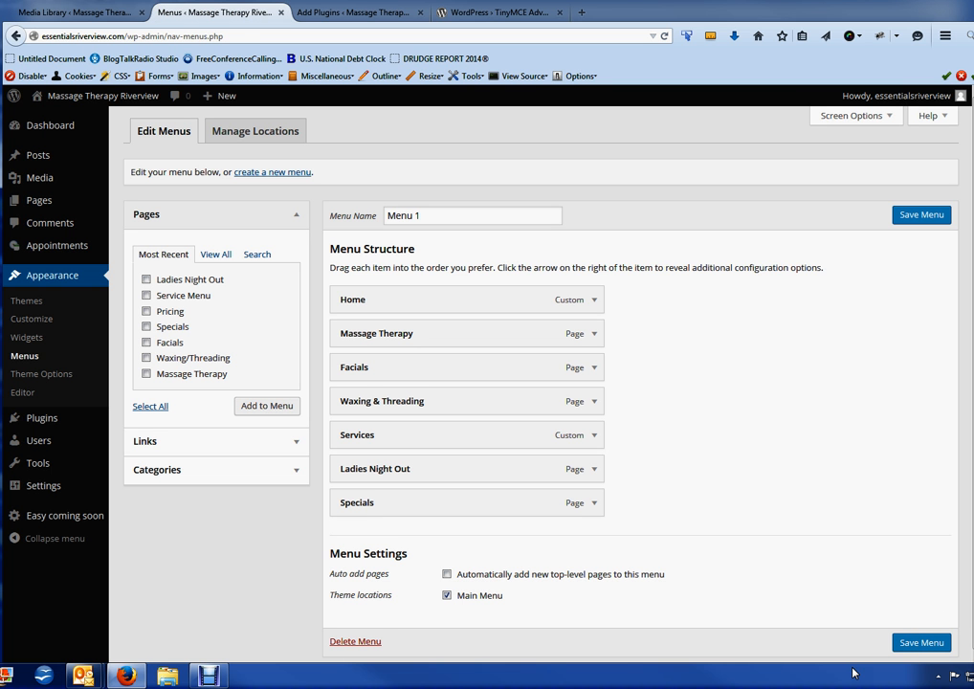
Check the Ladies Night Out menu link and its page on the live site, and return to the home page.
{"action": "left_click", "coordinate": [82, 99]}
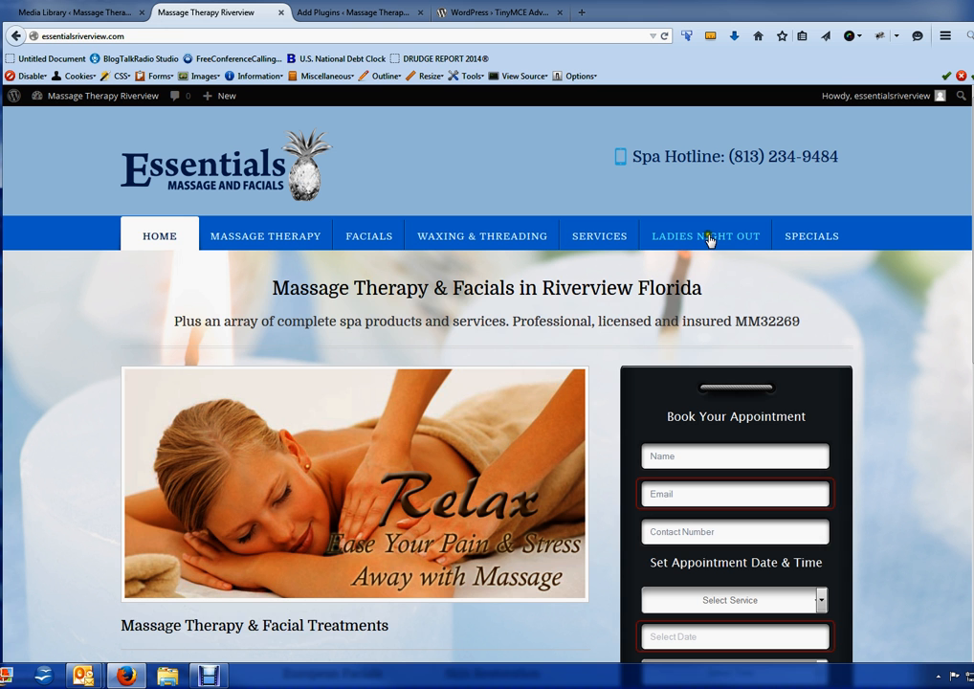
{"action": "left_click", "coordinate": [709, 240]}
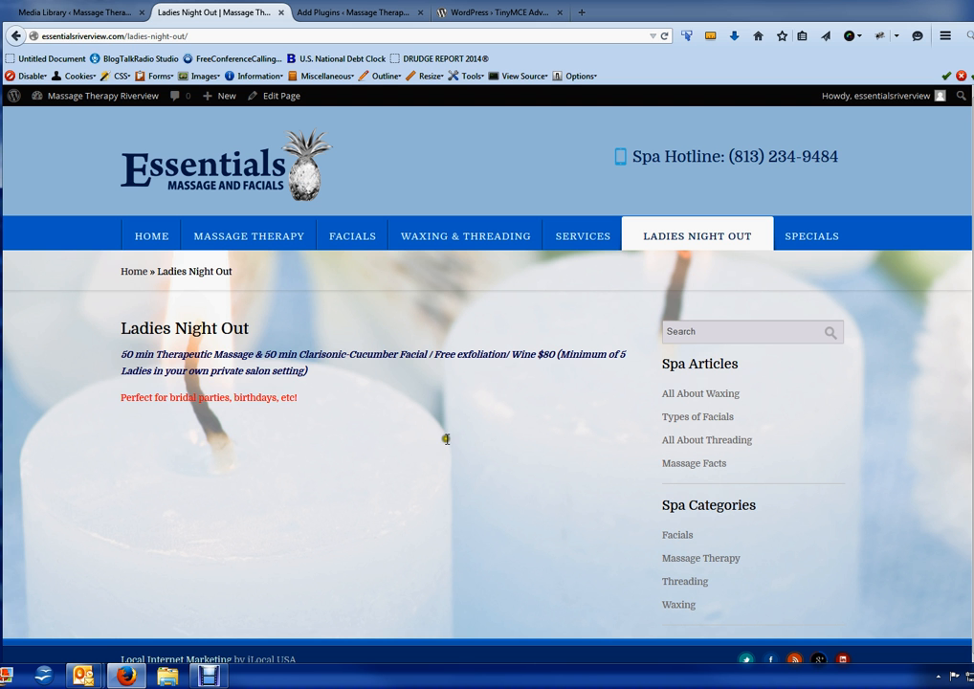
{"action": "left_click", "coordinate": [15, 36]}
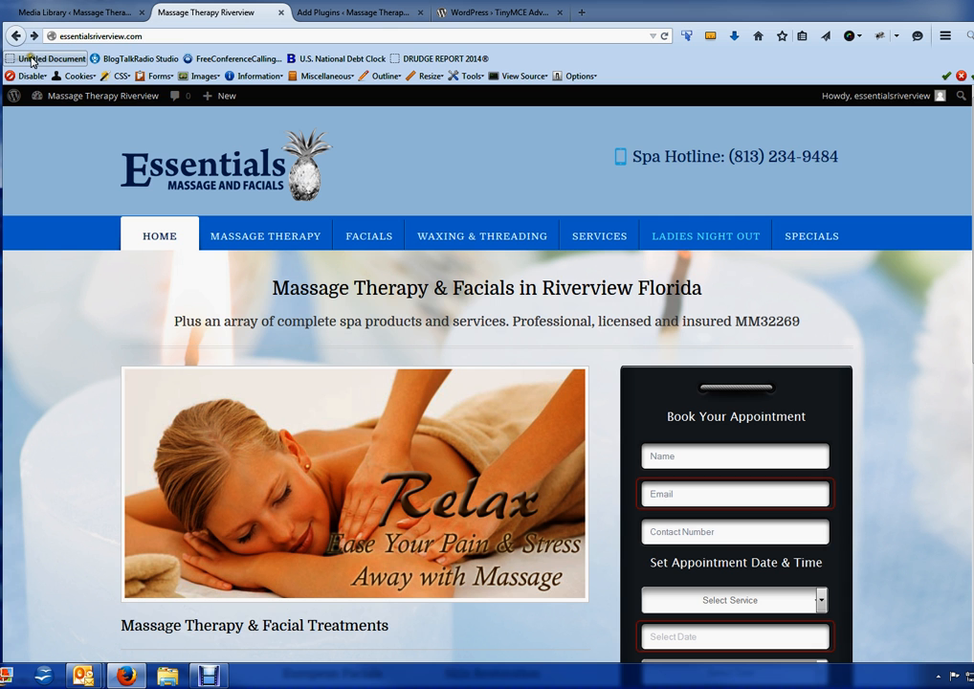
Create a new page in the WordPress admin with the title "Test Page For Example".
{"action": "left_click", "coordinate": [60, 119]}
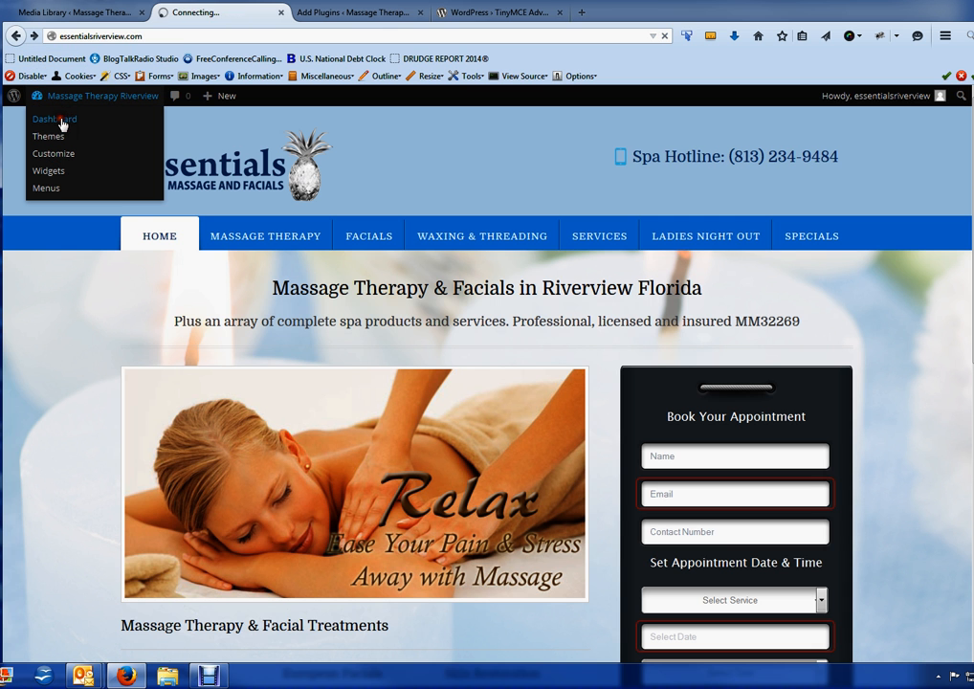
{"action": "left_click", "coordinate": [39, 251]}
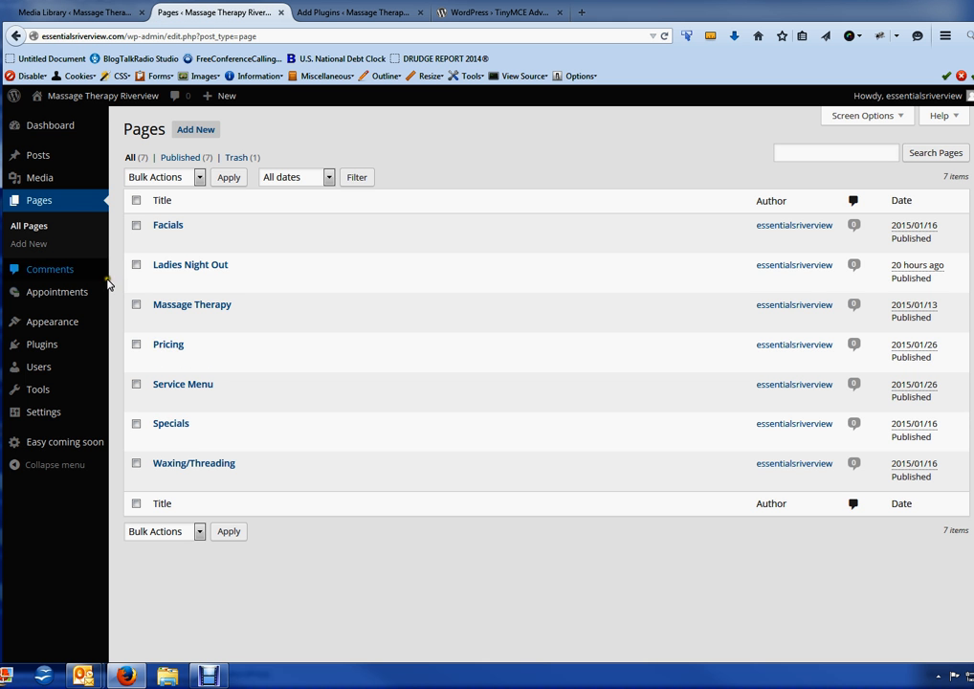
{"action": "left_click", "coordinate": [189, 131]}
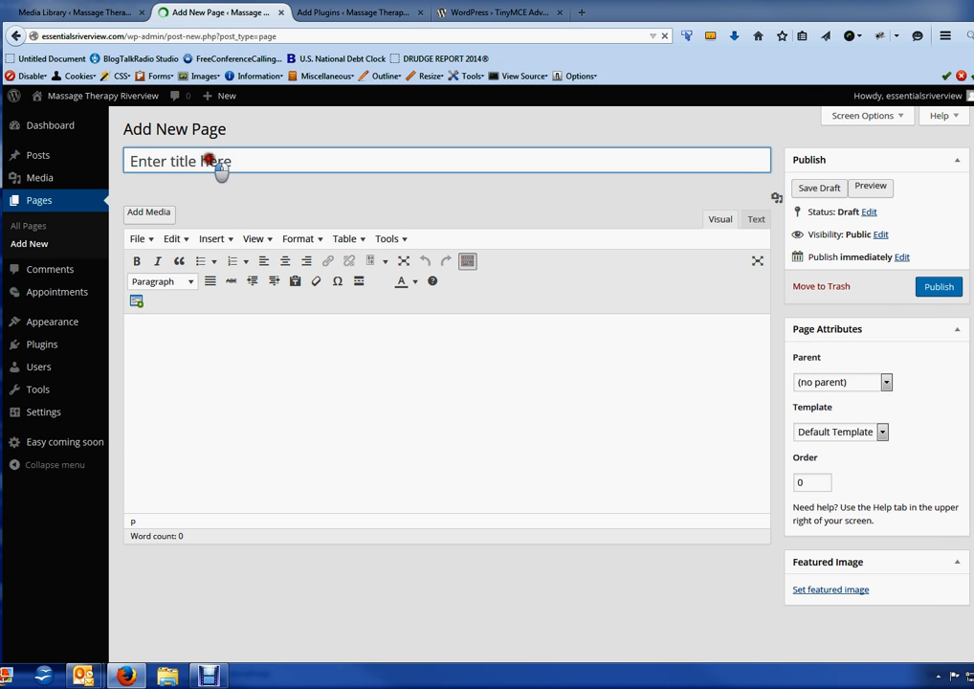
{"action": "type", "text": "Test Page F"}
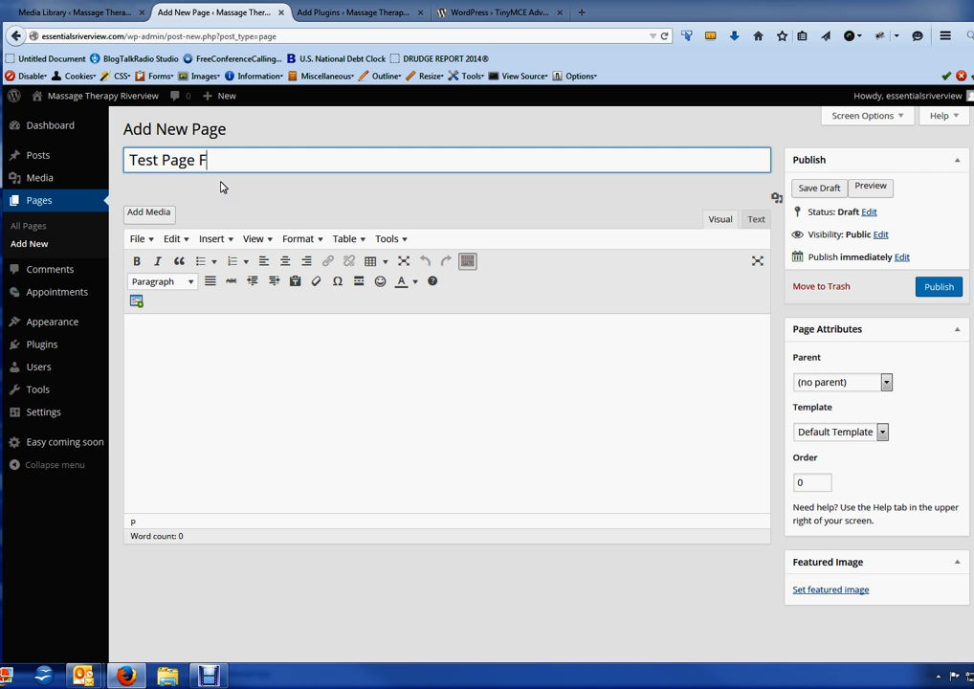
{"action": "type", "text": "or Example"}
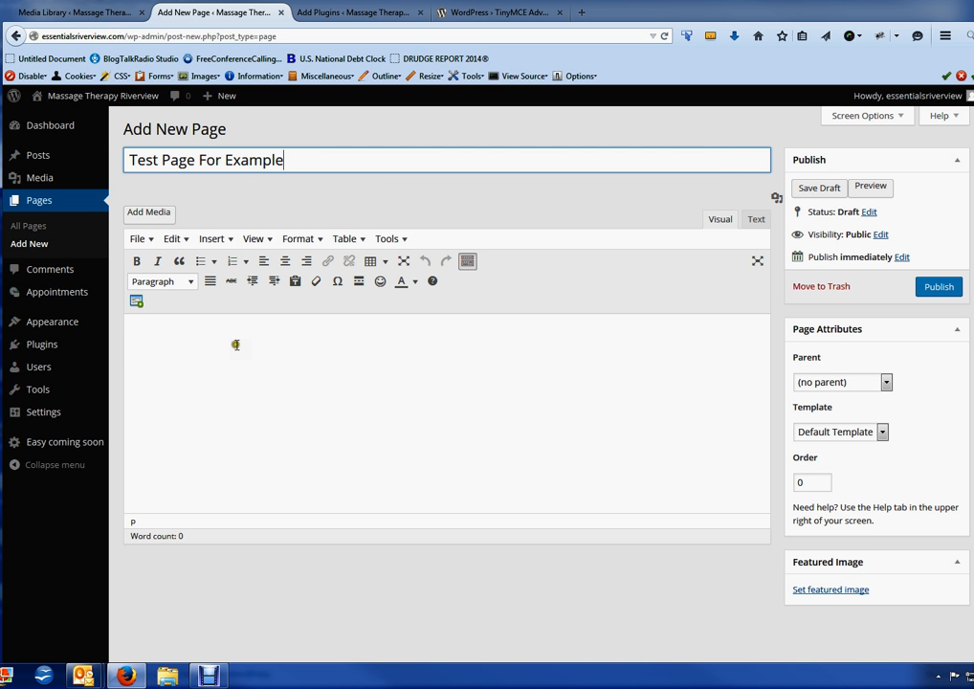
Fill the page body with a paragraph of random placeholder text beginning "dhfljhdlfh fhsdf sahdfsa".
{"action": "left_click", "coordinate": [239, 340]}
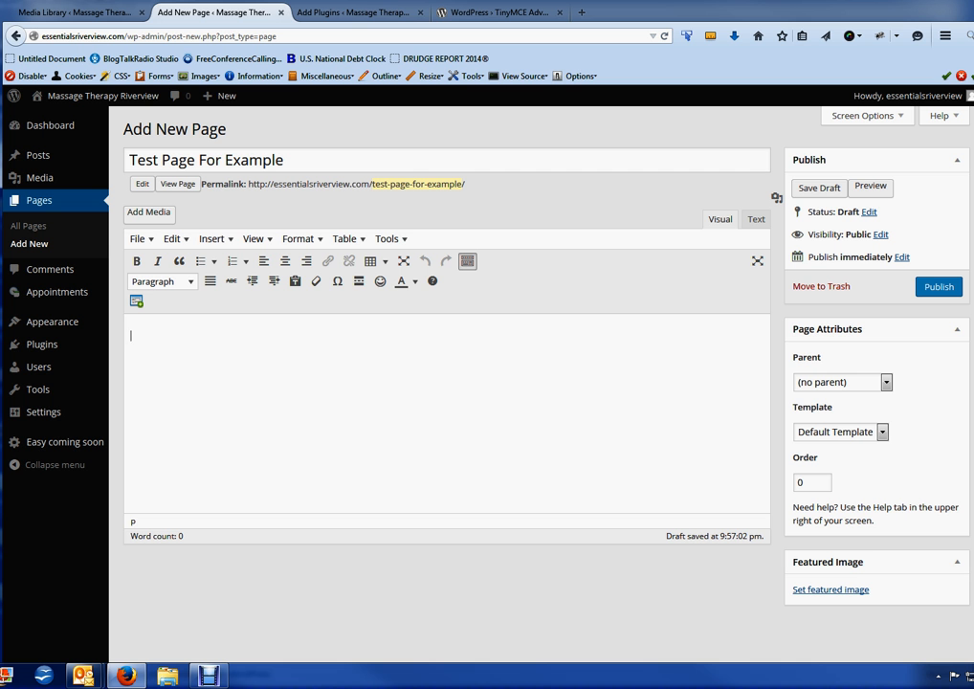
{"action": "left_click", "coordinate": [183, 341]}
{"action": "type", "text": "df sahdfsa dfh"}
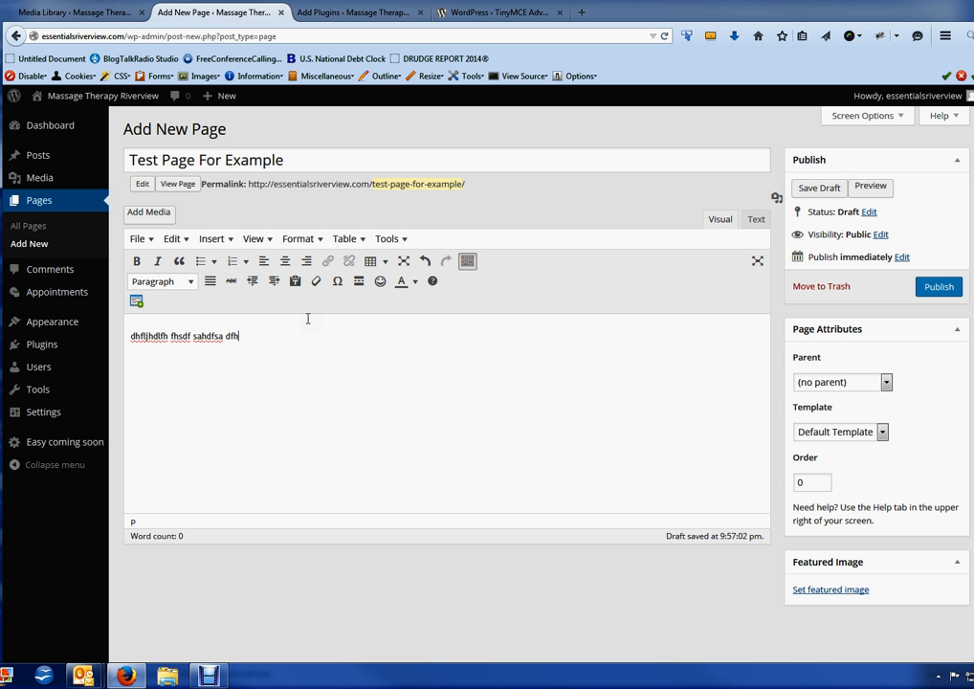
{"action": "type", "text": "adshf sdajfhasdf hasdhf asdhf dfh sadhf adshf hsd f"}
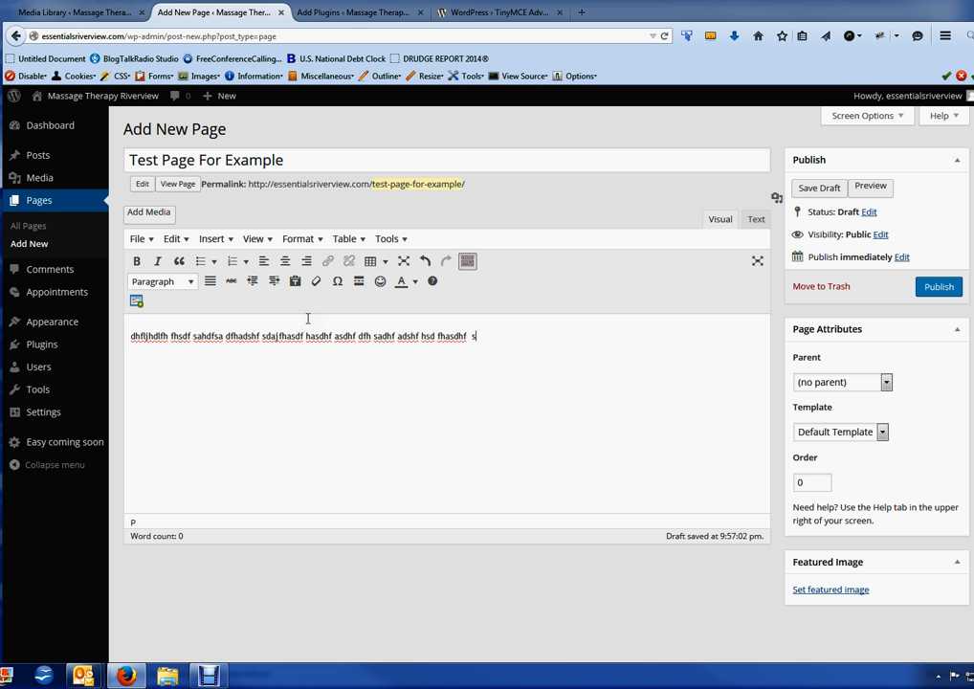
{"action": "type", "text": "hasdhf  sahdfhdfd f hsdfhl asdfh sa"}
{"action": "type", "text": "dhf hshd fjhsdhf sdf sdh fhdf s dfhsd fsdh"}
{"action": "type", "text": " fs df sdfh shdf sdaf hasdfh df asd f dhf"}
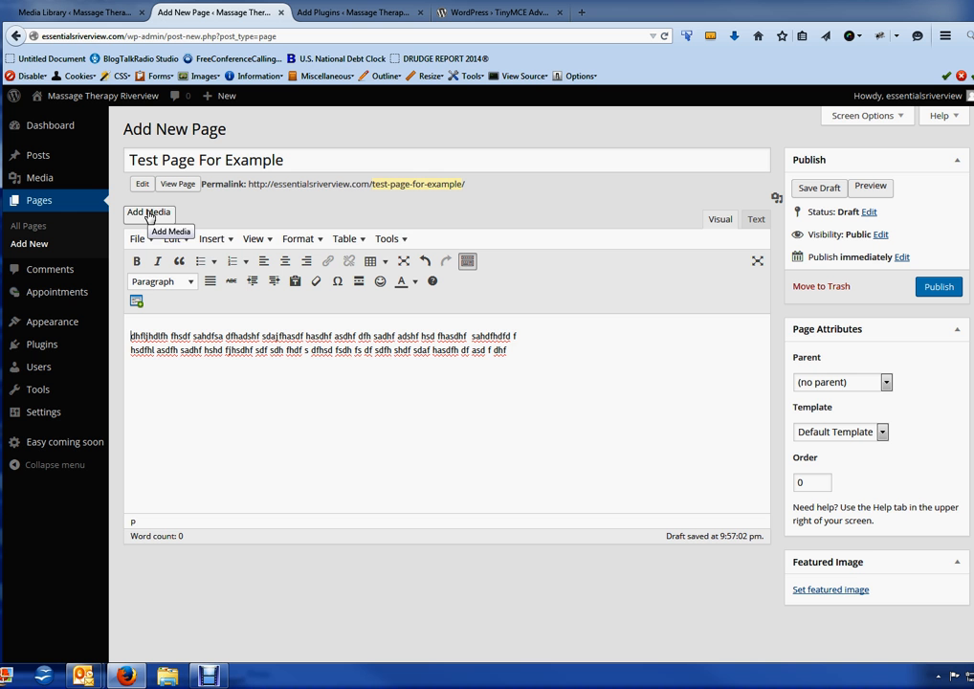
Make the whole placeholder paragraph in the page body bold.
{"action": "left_click_drag", "start_coordinate": [530, 354], "coordinate": [130, 334]}
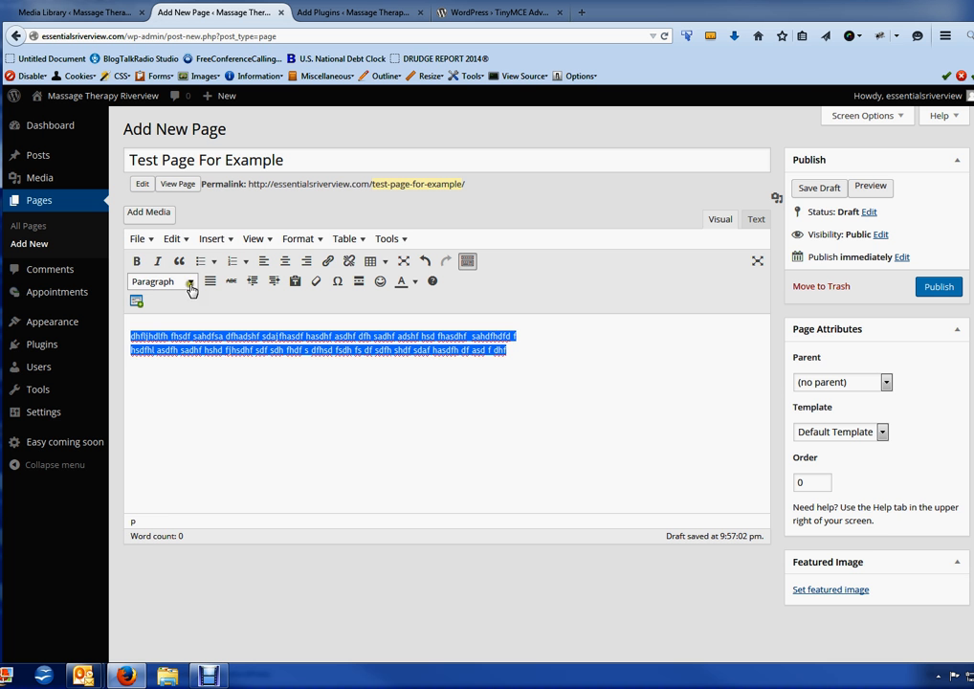
{"action": "left_click", "coordinate": [136, 261]}
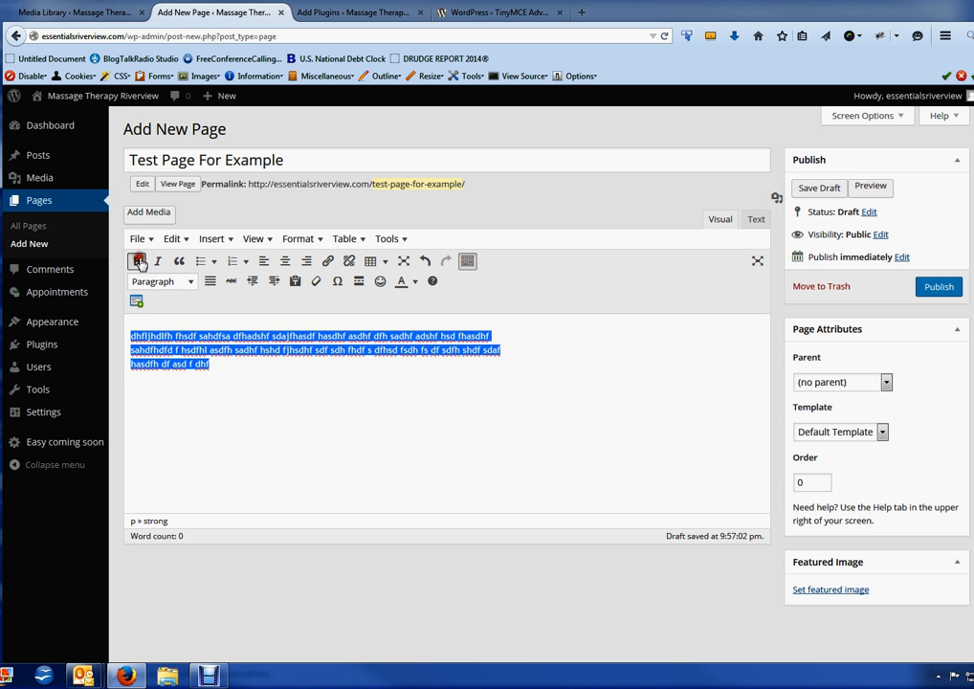
{"action": "left_click", "coordinate": [189, 337]}
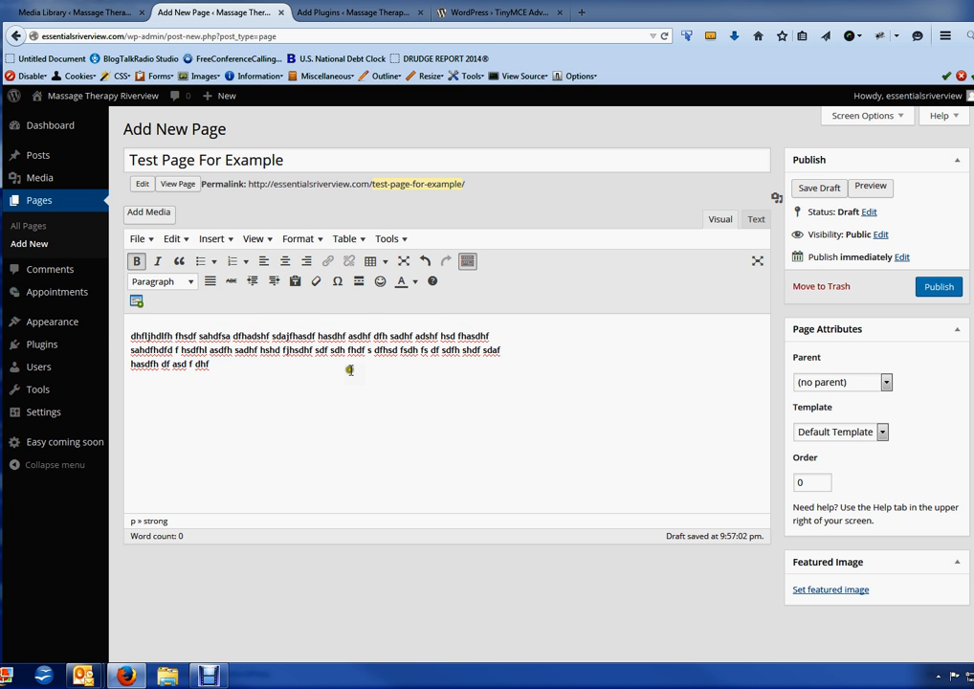
Color the first four words of the placeholder paragraph red.
{"action": "left_click_drag", "start_coordinate": [271, 336], "coordinate": [128, 334]}
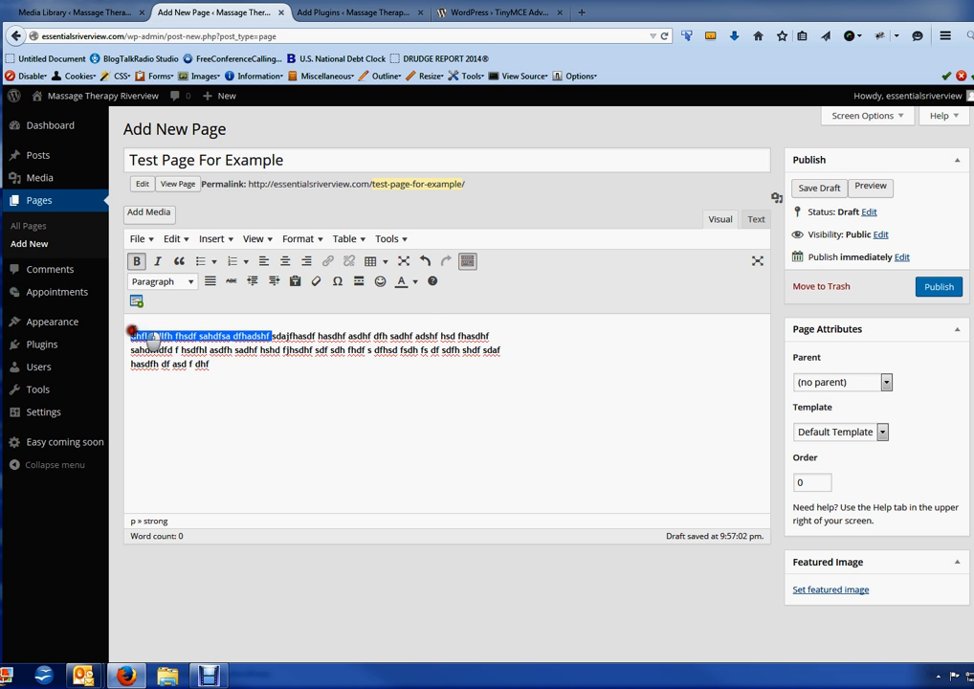
{"action": "left_click", "coordinate": [415, 282]}
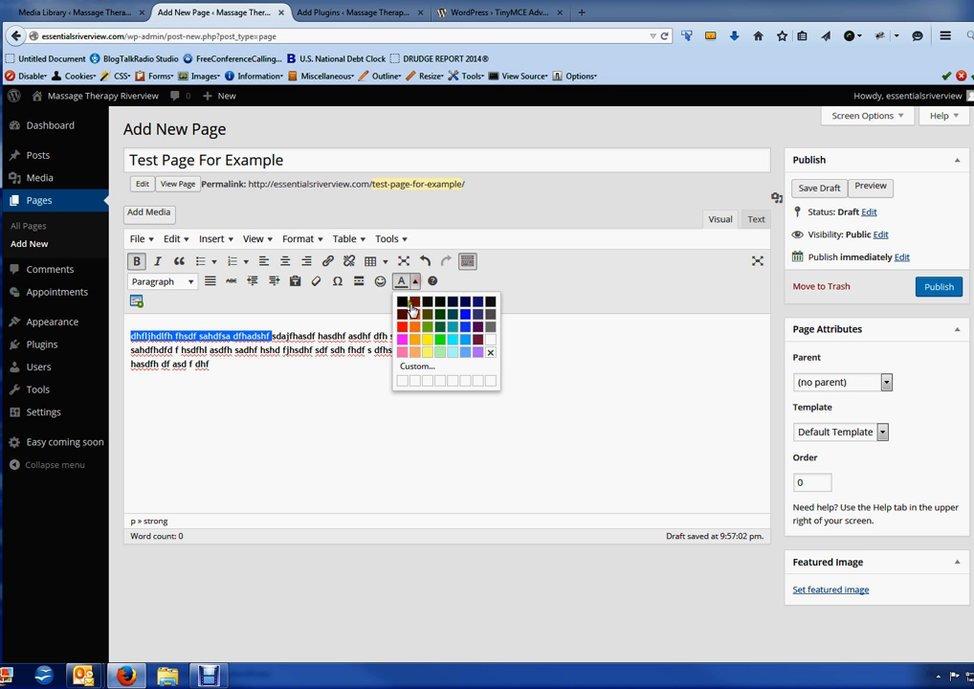
{"action": "left_click", "coordinate": [402, 326]}
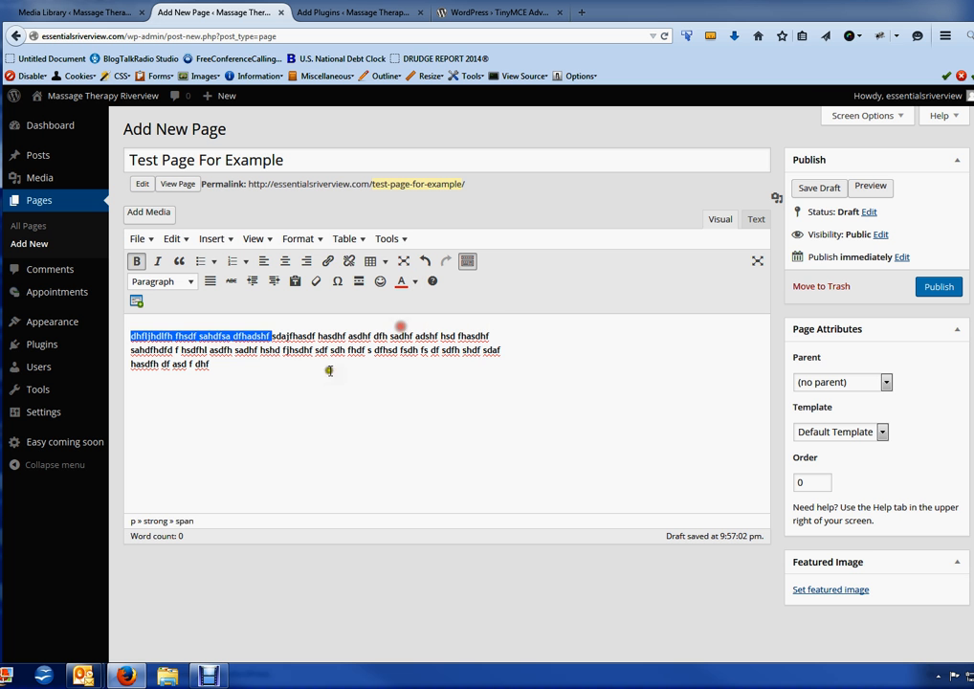
{"action": "left_click", "coordinate": [294, 362]}
Insert the line "This is a test page" above the placeholder paragraph, with a blank line between them.
{"action": "left_click", "coordinate": [128, 335]}
{"action": "key", "text": "Return"}
{"action": "key", "text": "Return"}
{"action": "left_click", "coordinate": [135, 336]}
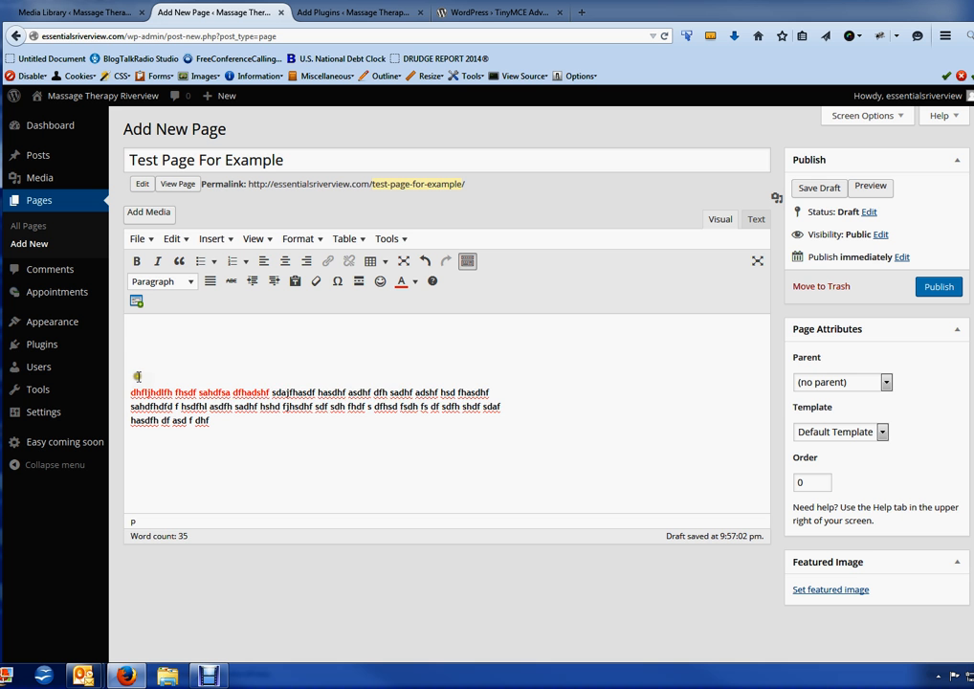
{"action": "key", "text": "BackSpace"}
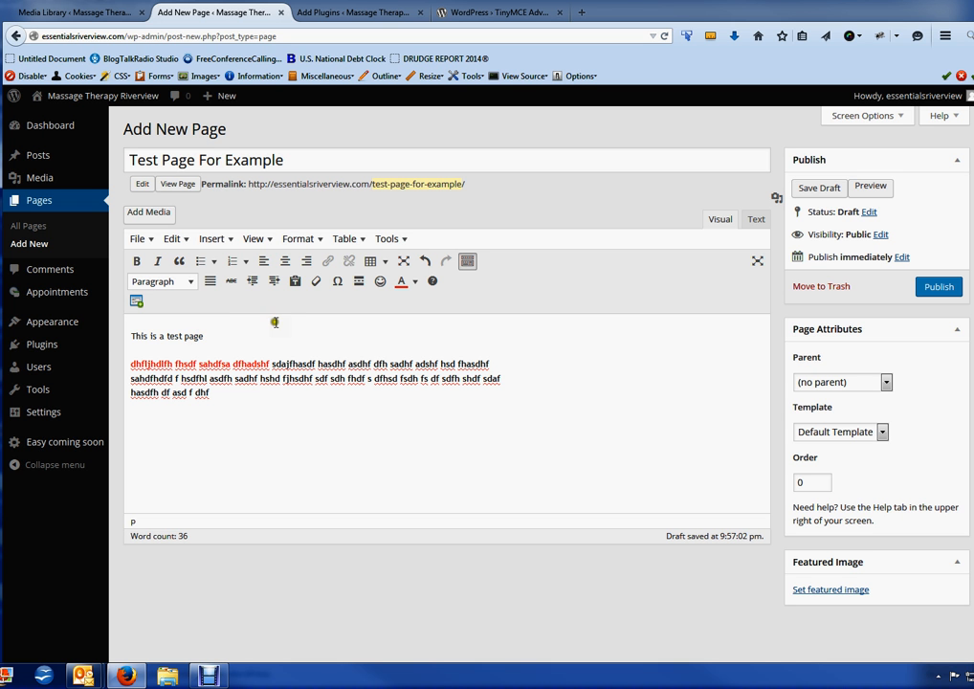
Format the line "This is a test page" as Heading 2.
{"action": "left_click_drag", "start_coordinate": [216, 340], "coordinate": [126, 336]}
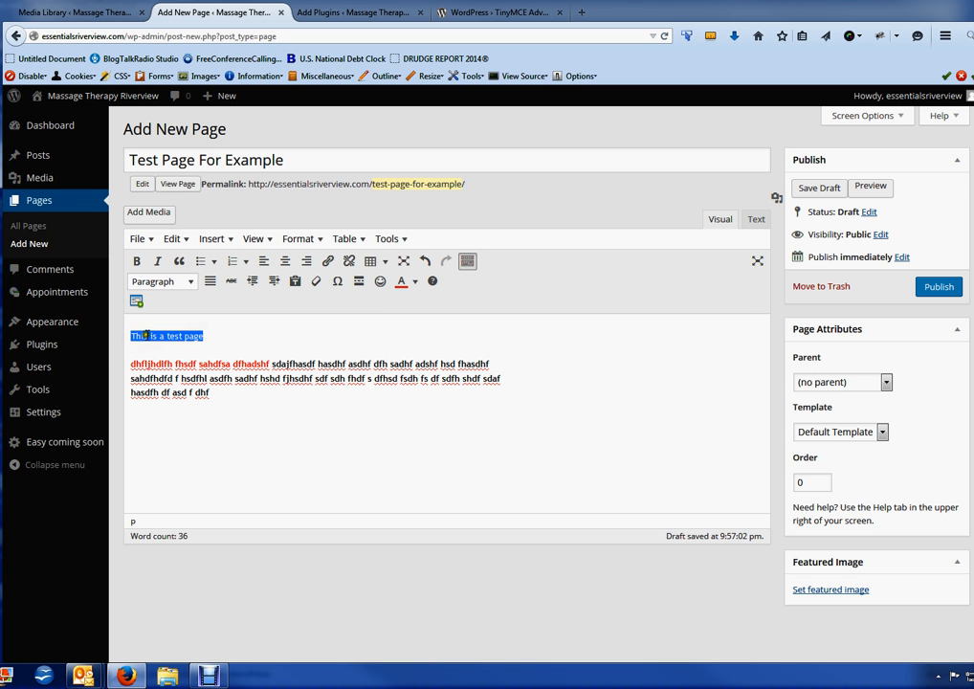
{"action": "left_click", "coordinate": [191, 282]}
{"action": "left_click", "coordinate": [165, 374]}
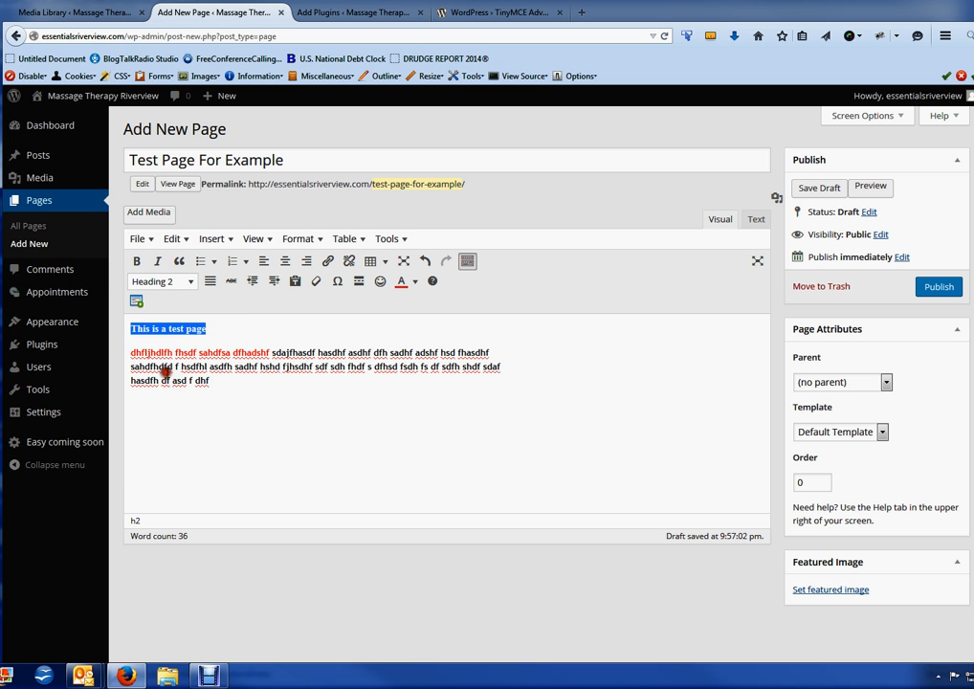
{"action": "left_click", "coordinate": [217, 391]}
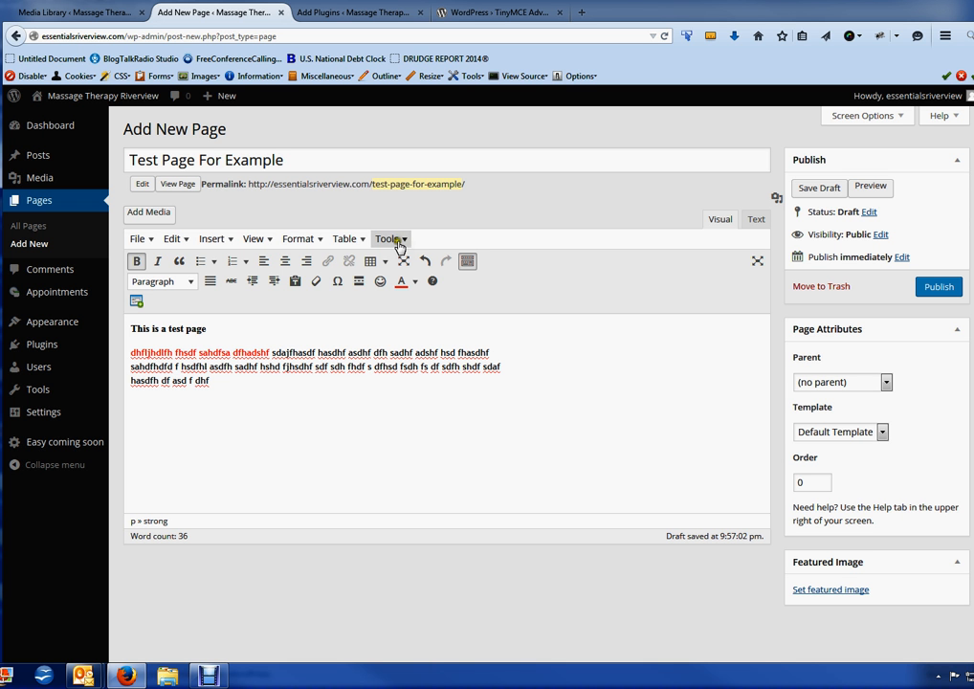
{"action": "mouse_move", "coordinate": [48, 352]}
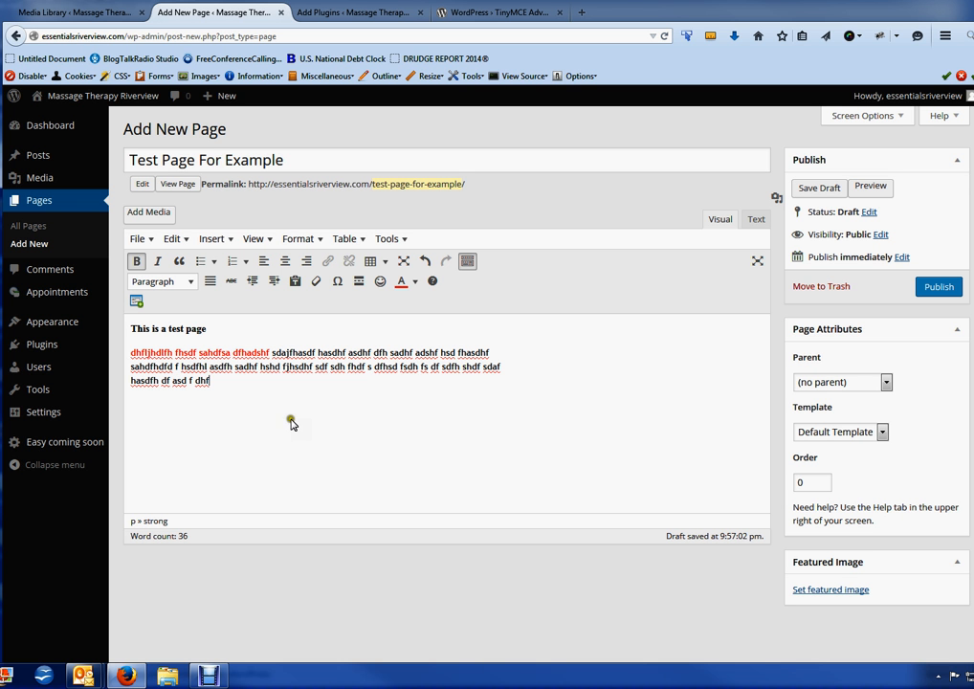
{"action": "left_click", "coordinate": [400, 241]}
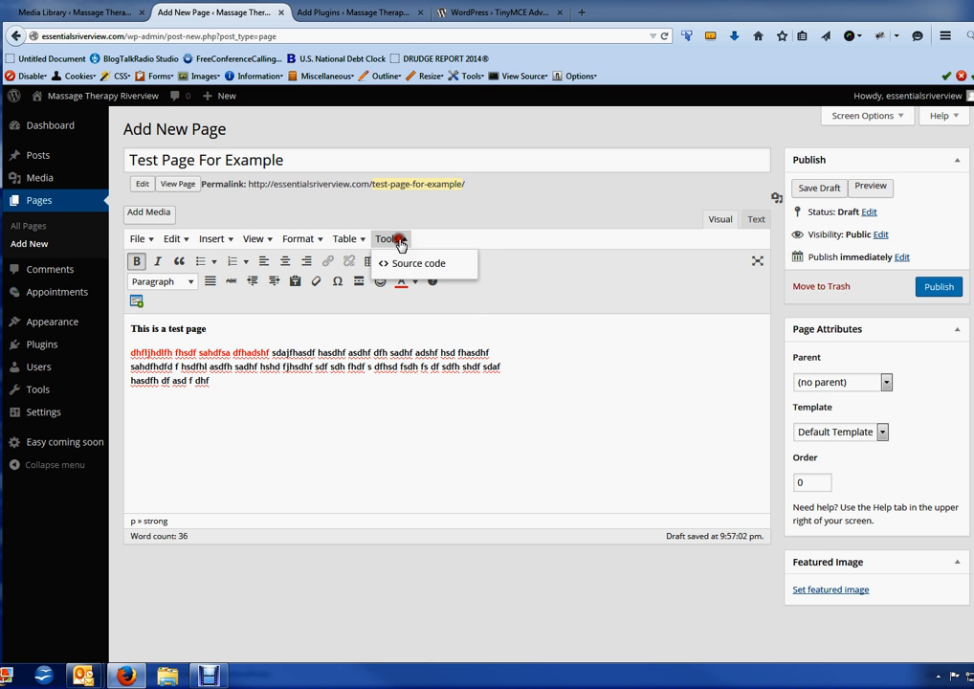
{"action": "left_click", "coordinate": [355, 241]}
{"action": "left_click", "coordinate": [355, 240]}
{"action": "left_click", "coordinate": [315, 241]}
{"action": "left_click", "coordinate": [314, 242]}
{"action": "left_click", "coordinate": [315, 242]}
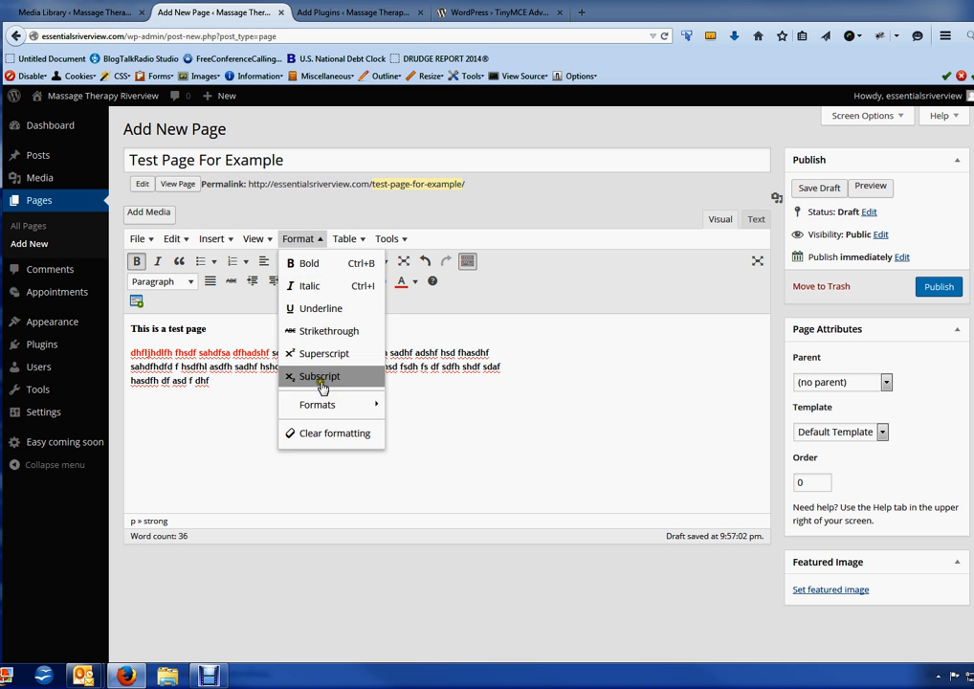
{"action": "left_click", "coordinate": [259, 241]}
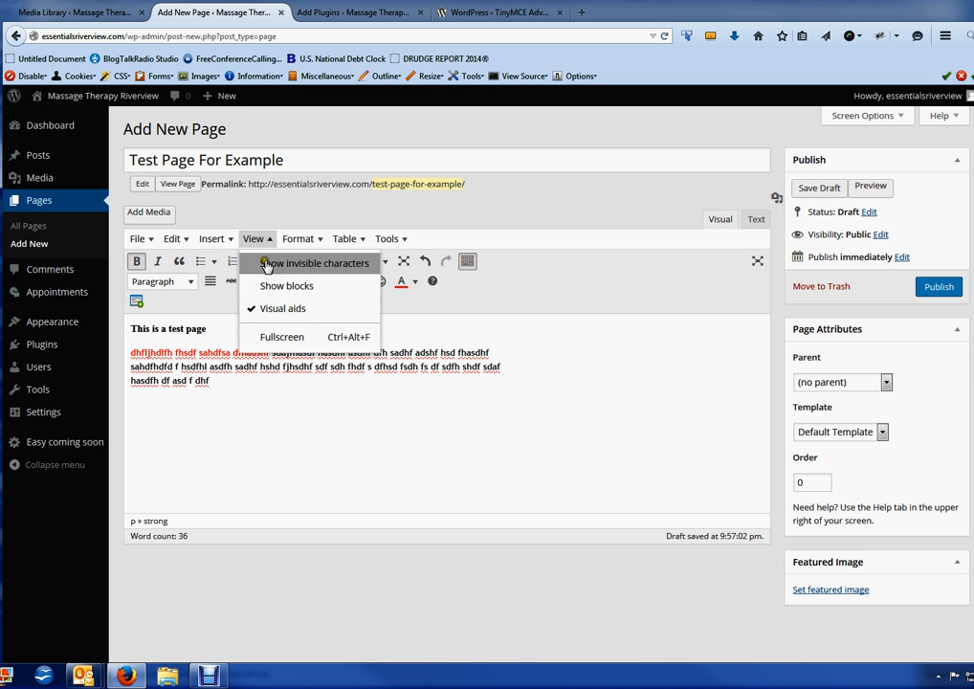
{"action": "left_click", "coordinate": [222, 241]}
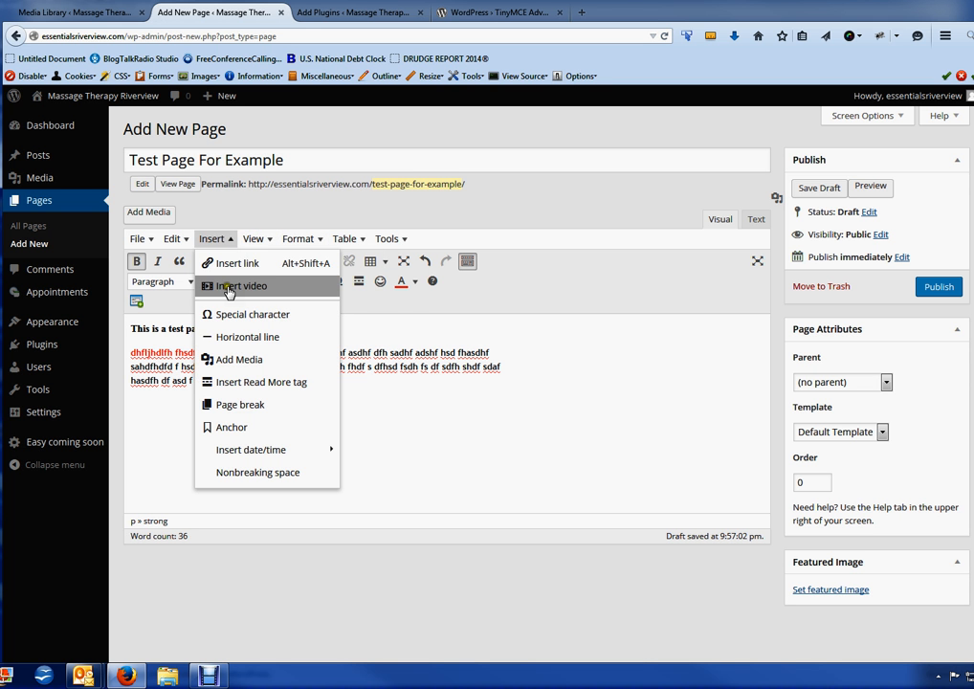
{"action": "mouse_move", "coordinate": [253, 455]}
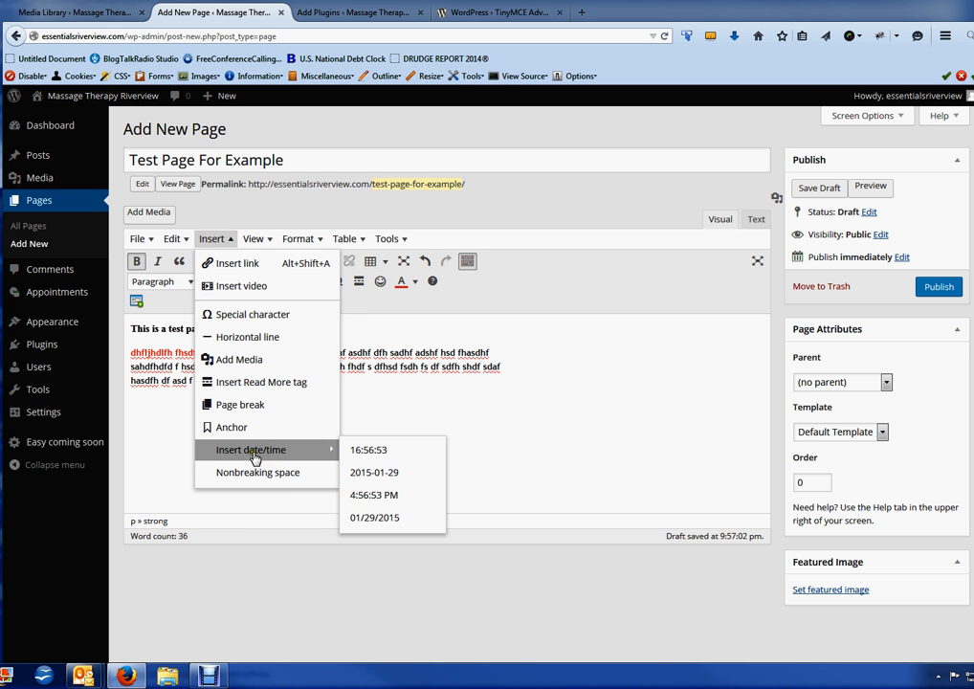
{"action": "left_click", "coordinate": [517, 354]}
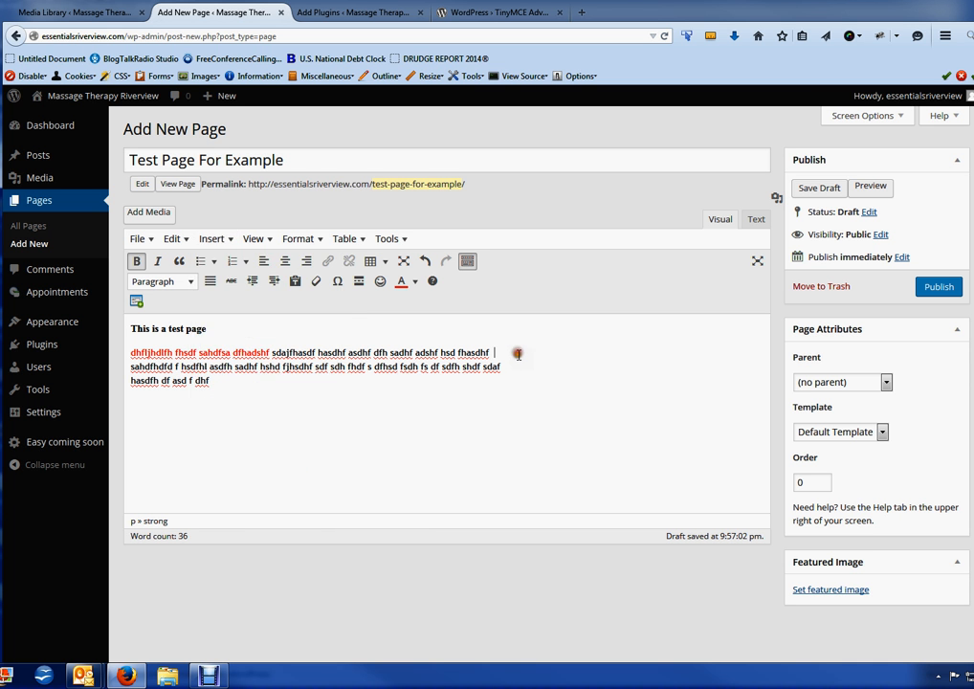
Upload neuromuscular-therapy.jpg from the Essentials-Images folder as media for the start of the red-lettered paragraph.
{"action": "left_click", "coordinate": [133, 355]}
{"action": "left_click", "coordinate": [150, 213]}
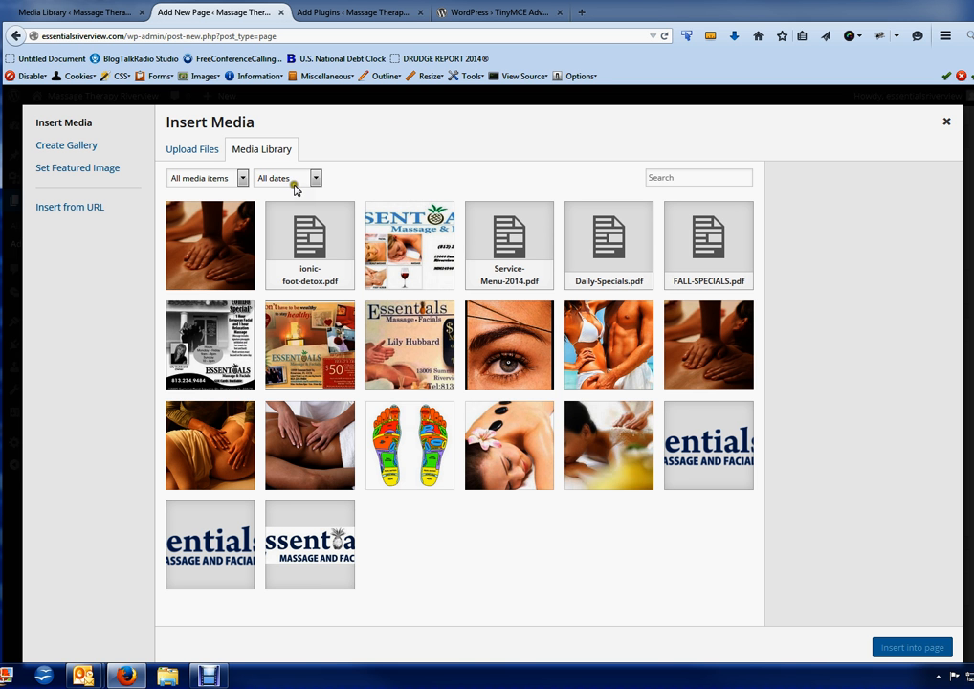
{"action": "left_click", "coordinate": [195, 153]}
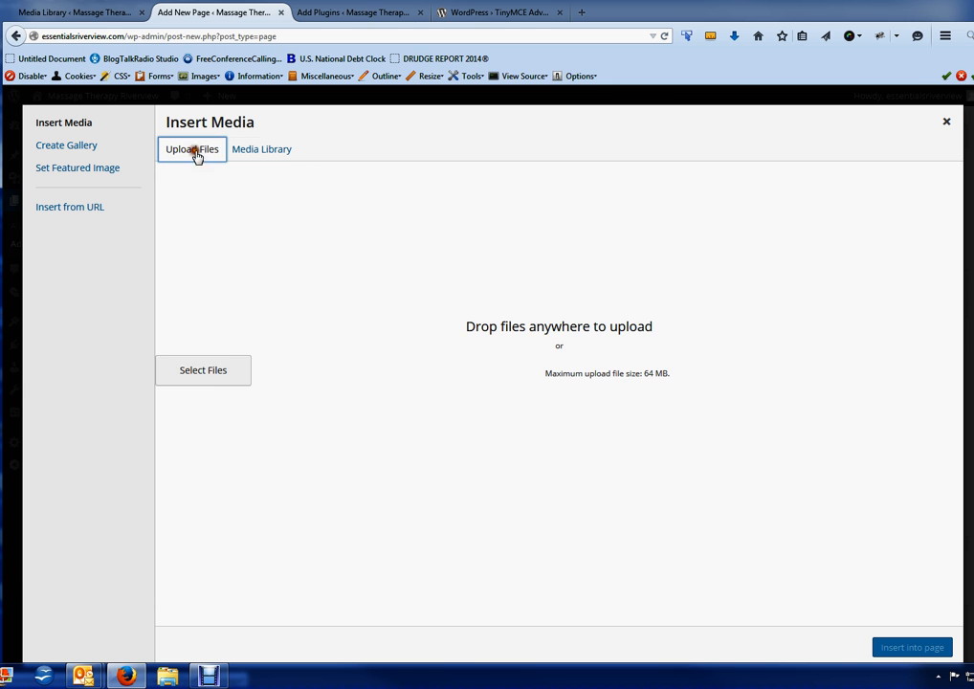
{"action": "left_click", "coordinate": [207, 370]}
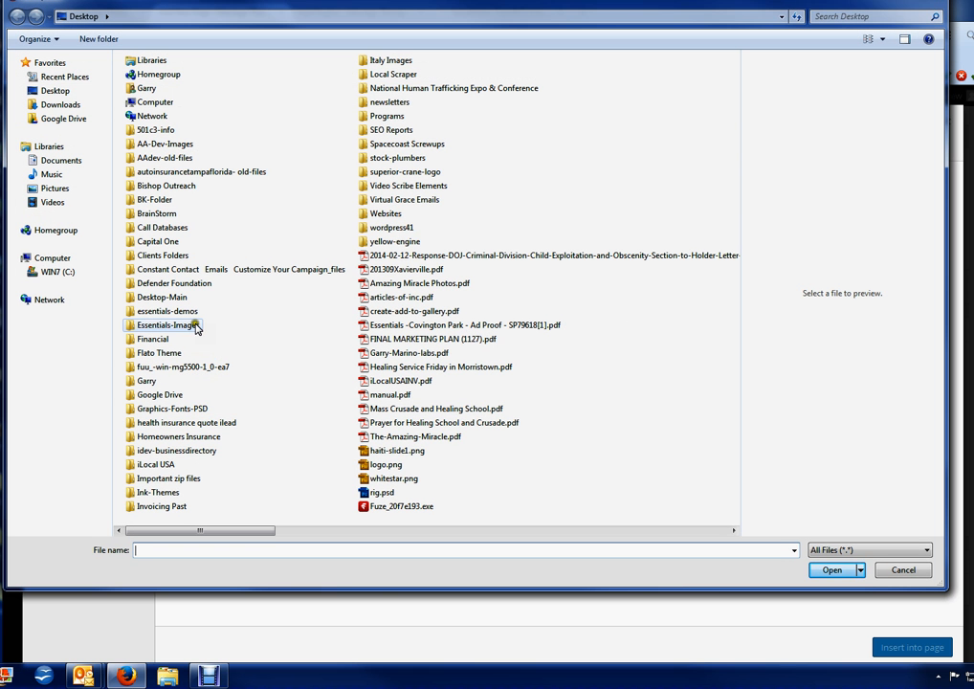
{"action": "left_click", "coordinate": [132, 328]}
{"action": "double_click", "coordinate": [132, 328]}
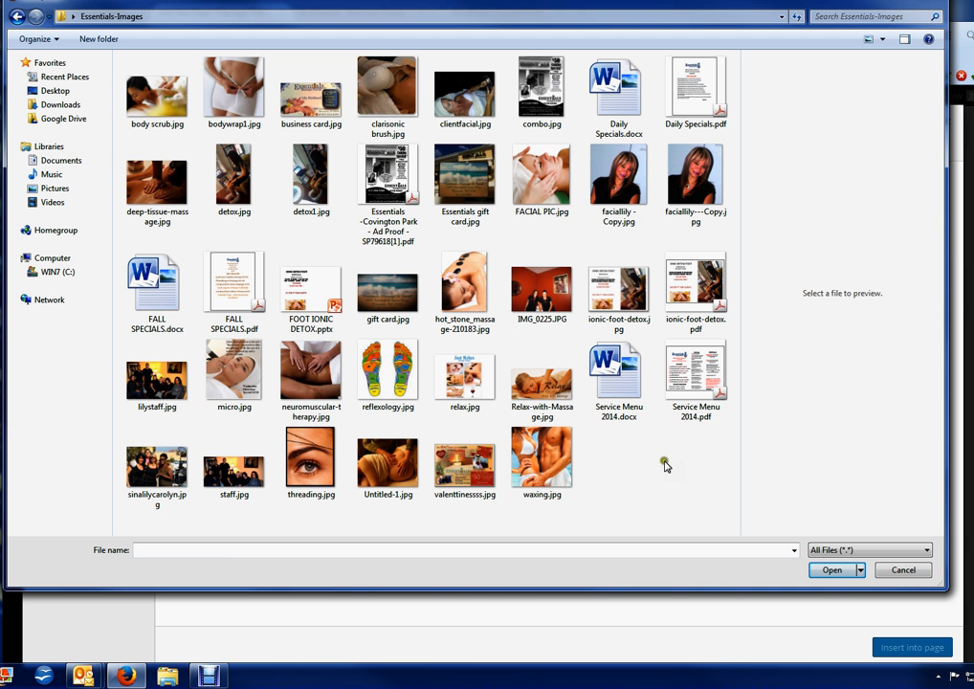
{"action": "left_click", "coordinate": [322, 378]}
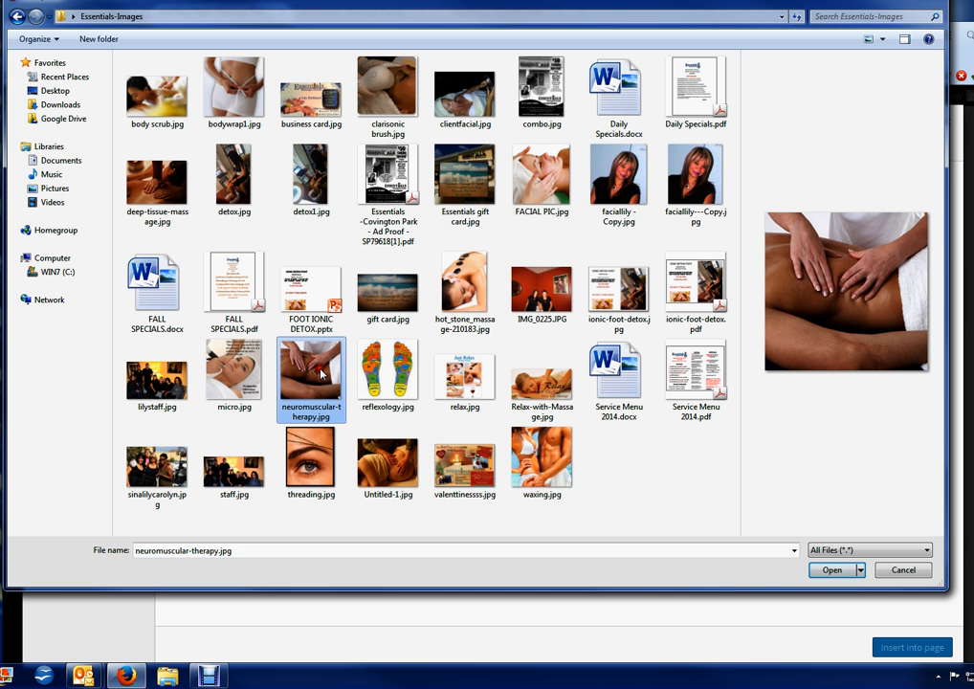
{"action": "left_click", "coordinate": [832, 570]}
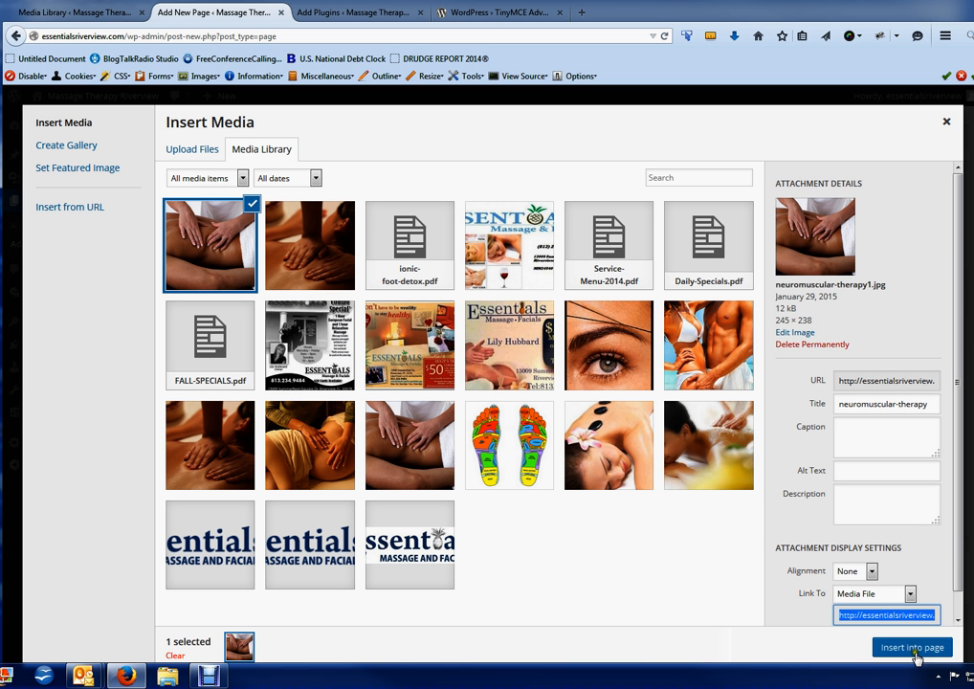
Insert the uploaded image into the page with alt text "This is a Neuromuscular Massage", Left alignment and a link to the Media File.
{"action": "left_click", "coordinate": [846, 471]}
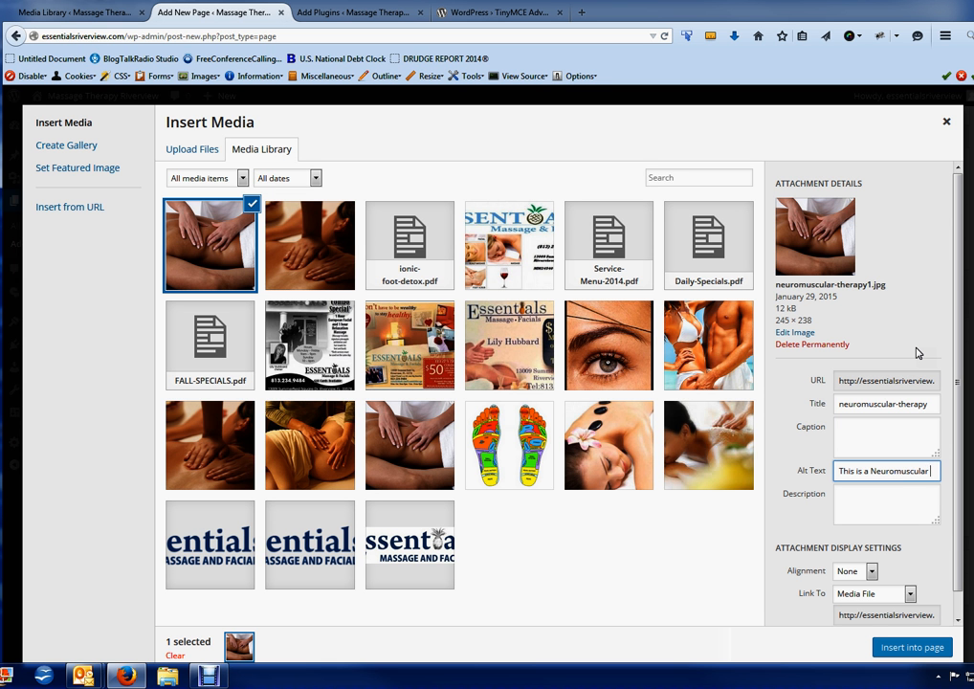
{"action": "type", "text": "Massage"}
{"action": "left_click", "coordinate": [872, 571]}
{"action": "left_click", "coordinate": [861, 583]}
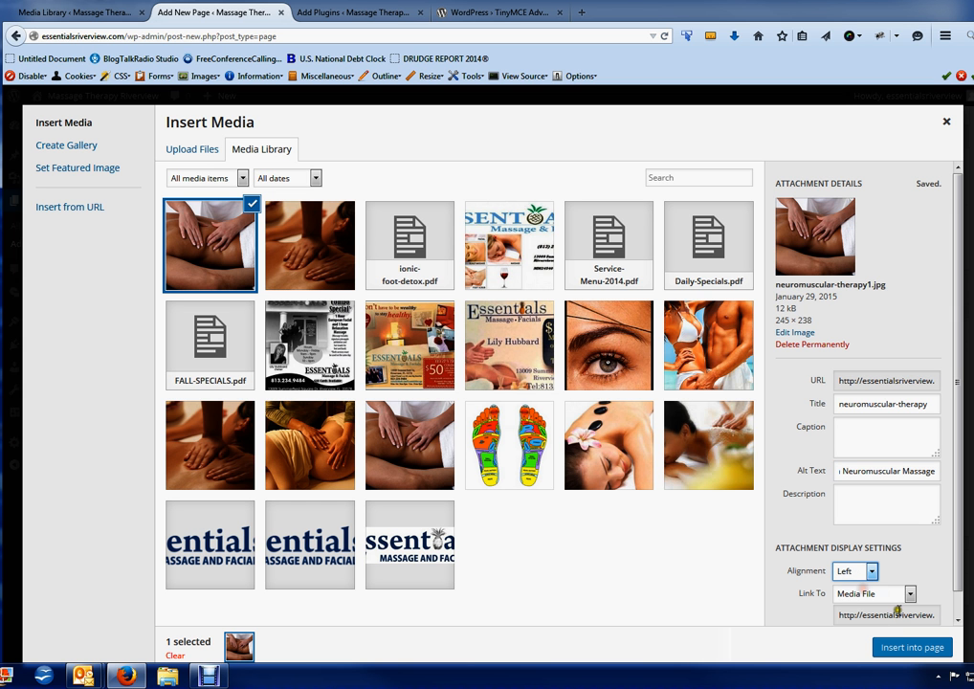
{"action": "left_click", "coordinate": [911, 594]}
{"action": "left_click", "coordinate": [854, 609]}
{"action": "left_click", "coordinate": [914, 648]}
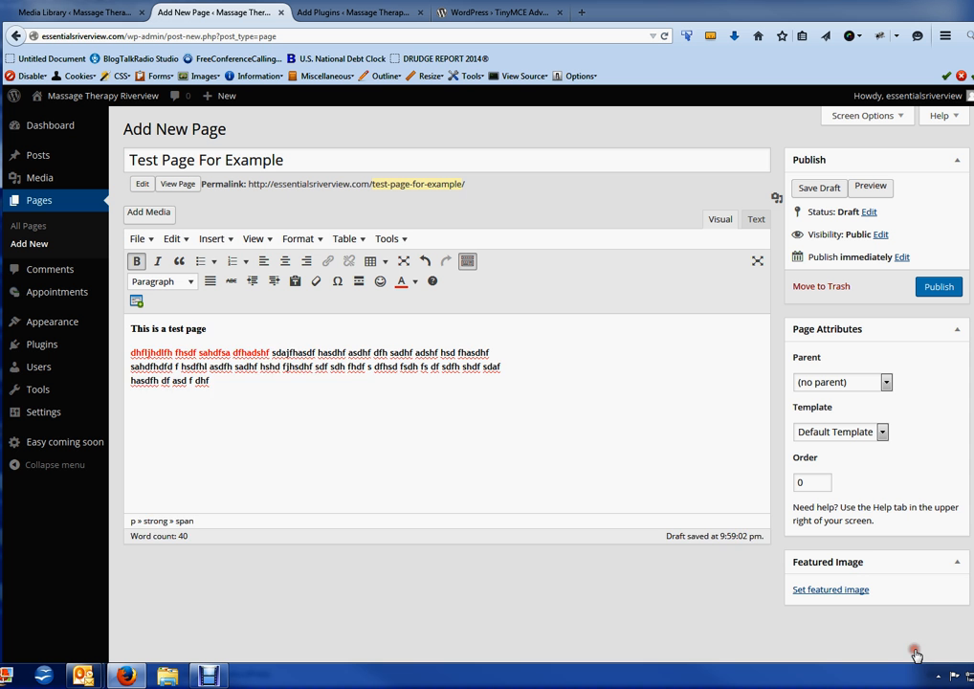
Shrink the inserted massage image in the page body and publish the page.
{"action": "left_click", "coordinate": [271, 458]}
{"action": "left_click_drag", "start_coordinate": [302, 351], "coordinate": [253, 404]}
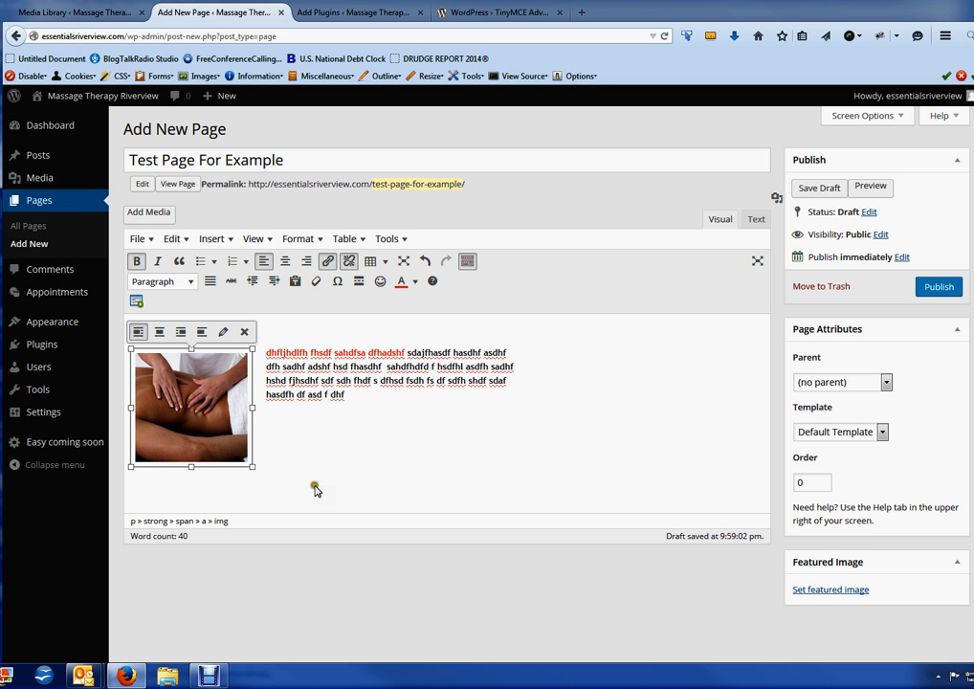
{"action": "left_click", "coordinate": [940, 288]}
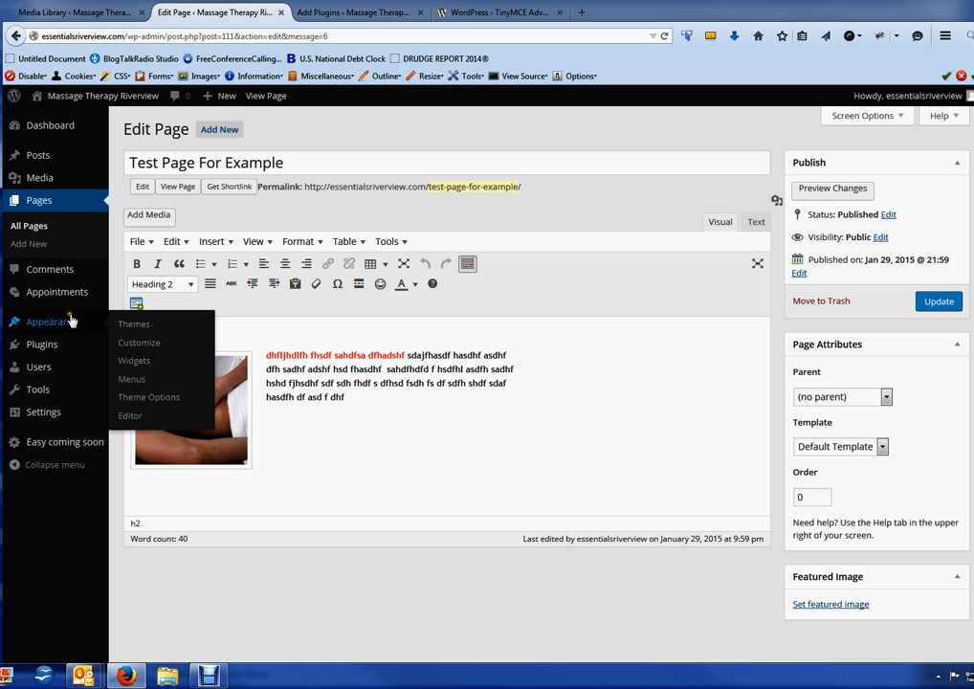
Add the page Test Page For Example to the navigation menu Menu 1 and save the menu.
{"action": "left_click", "coordinate": [90, 100]}
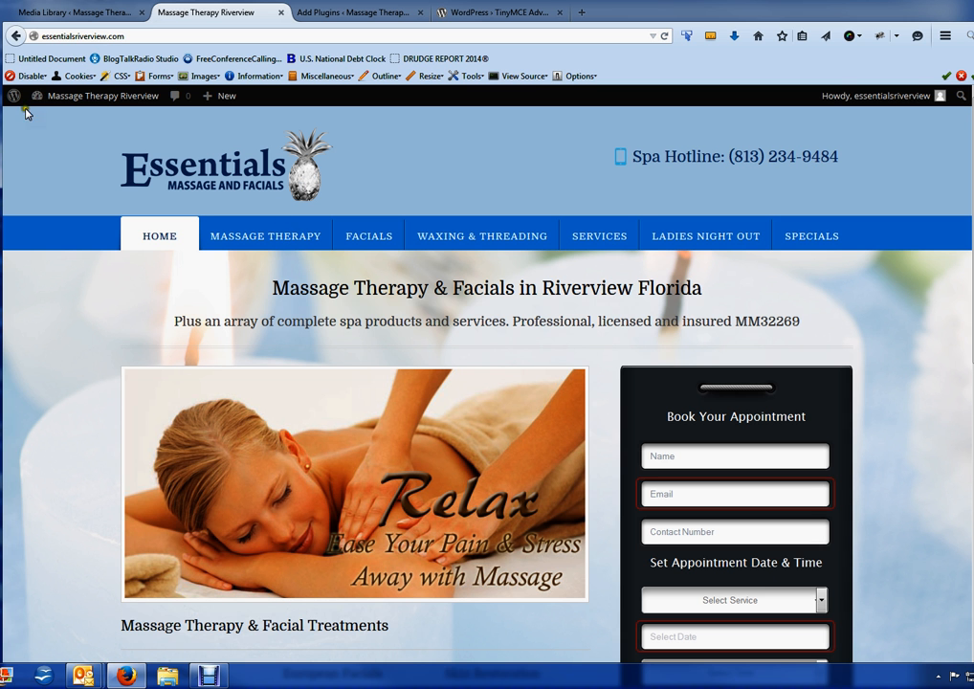
{"action": "left_click", "coordinate": [14, 36]}
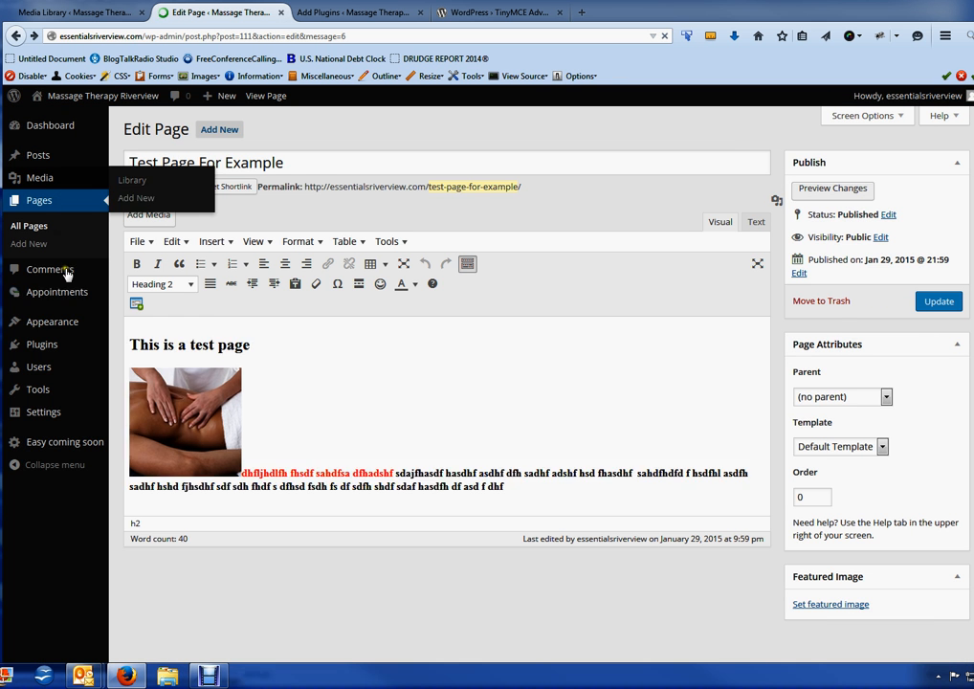
{"action": "mouse_move", "coordinate": [55, 327]}
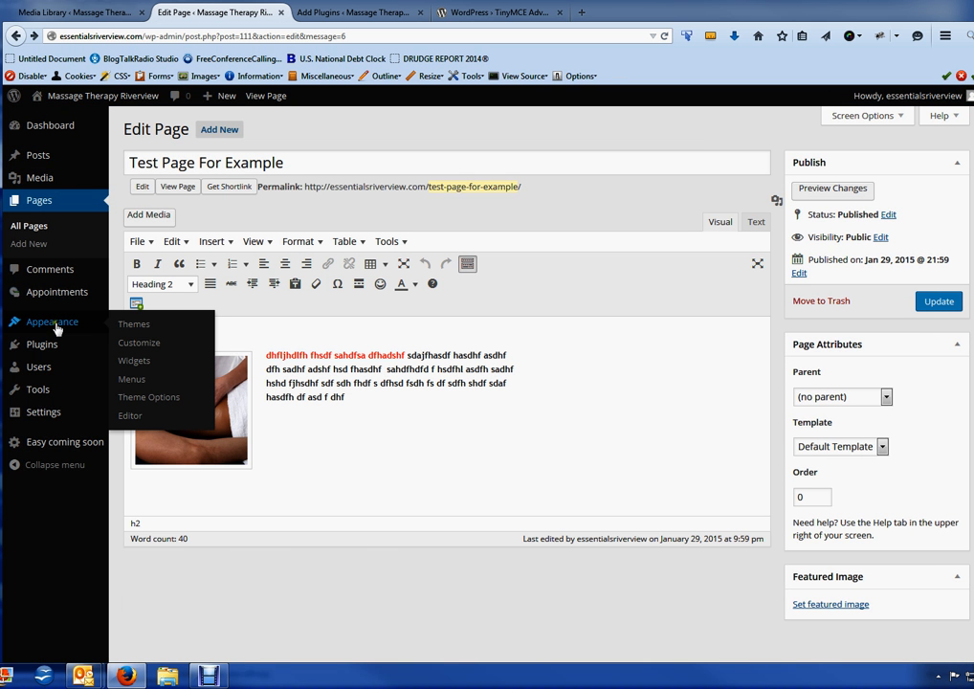
{"action": "left_click", "coordinate": [132, 384]}
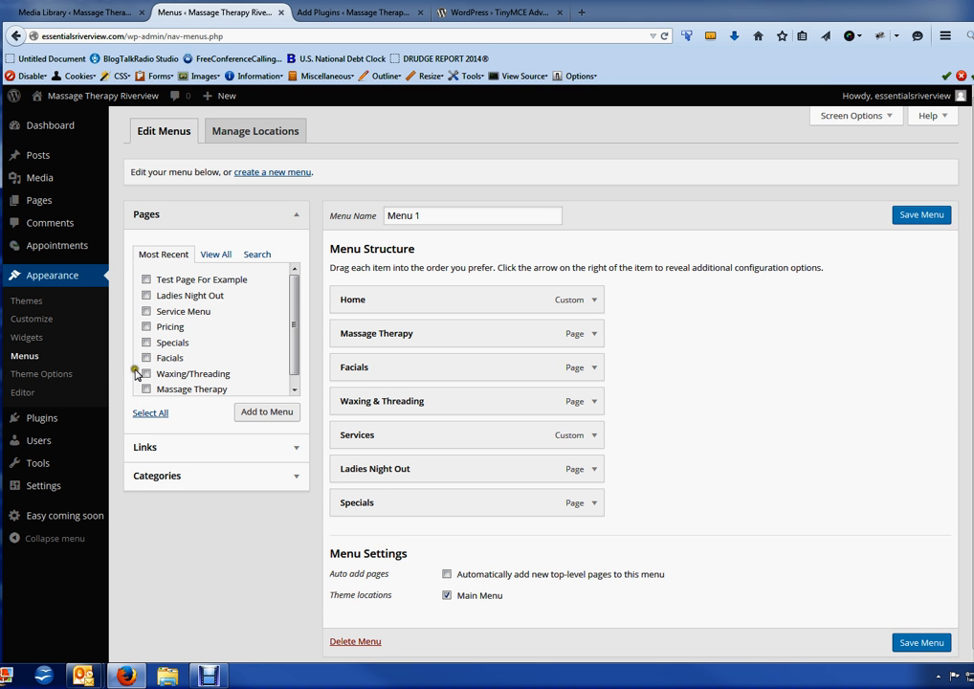
{"action": "left_click", "coordinate": [147, 281]}
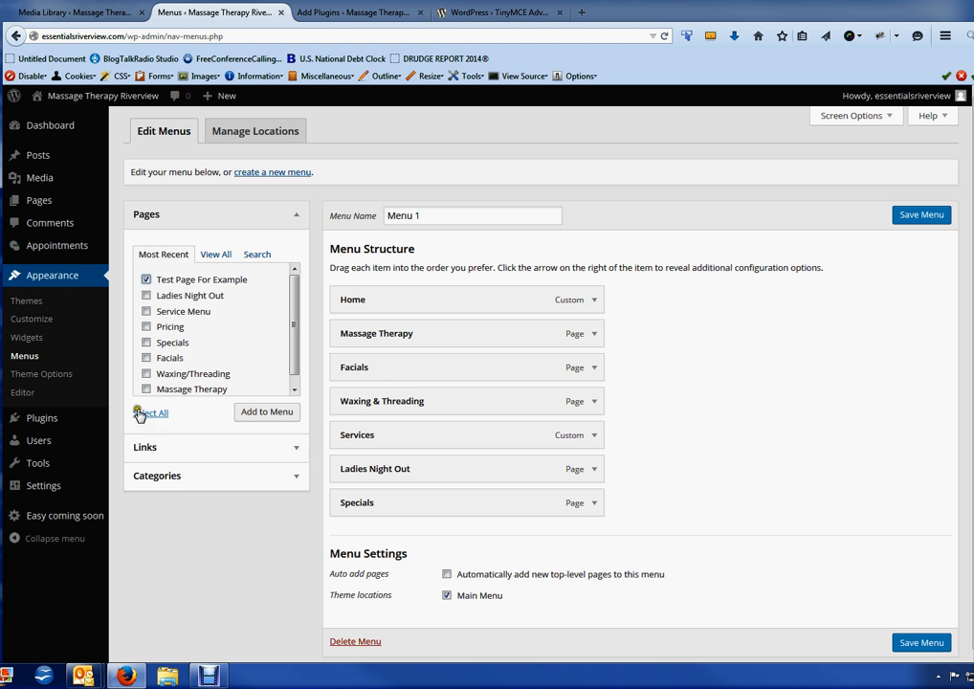
{"action": "left_click", "coordinate": [273, 418]}
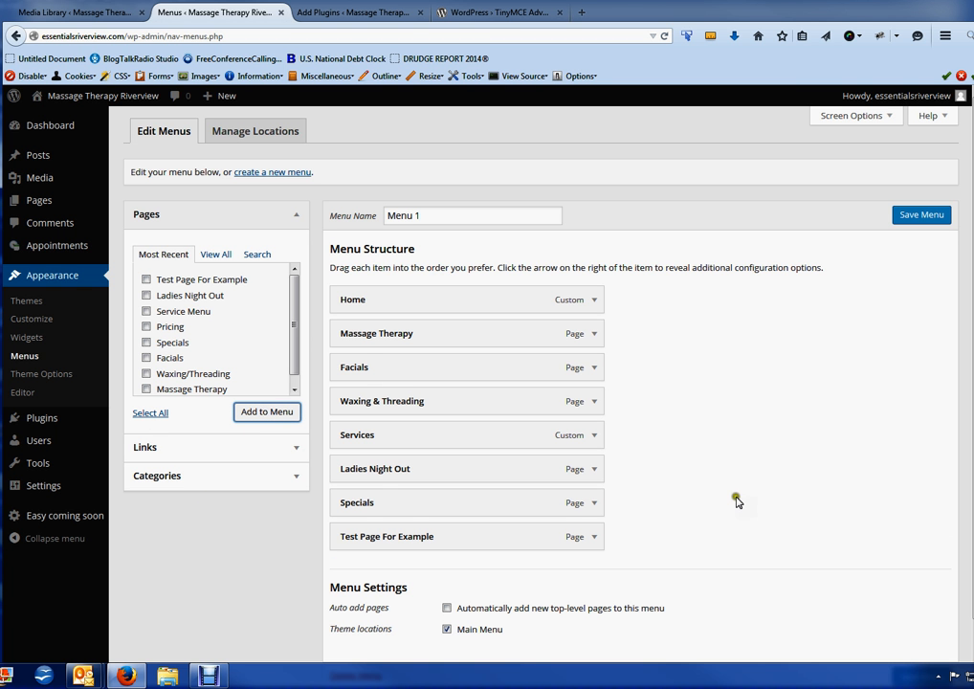
{"action": "left_click", "coordinate": [915, 218]}
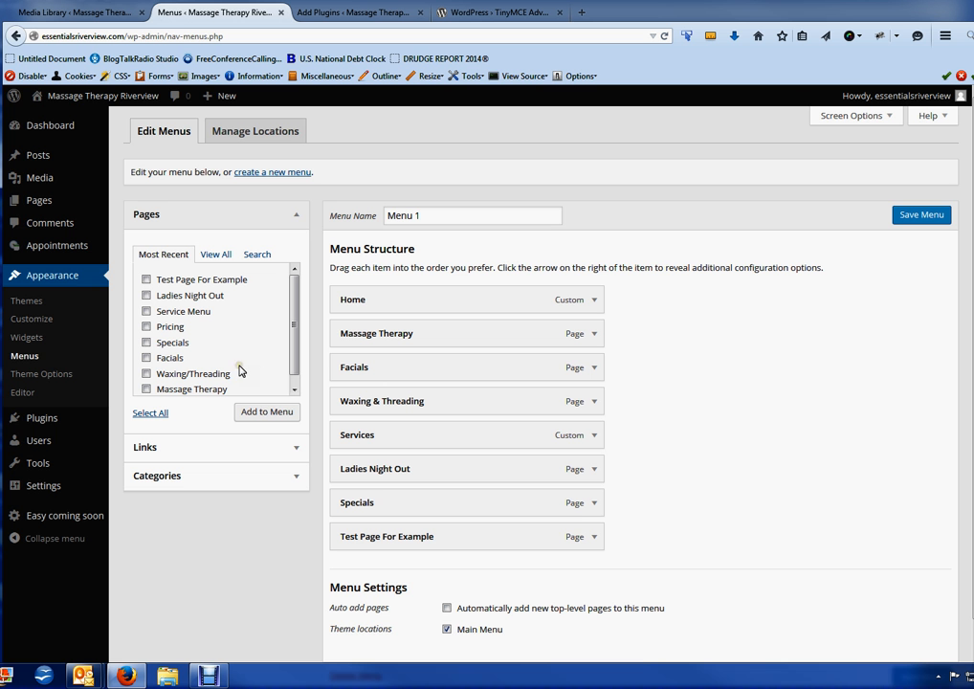
View the site's front page to check the navigation bar, and return to the dashboard.
{"action": "left_click", "coordinate": [103, 96]}
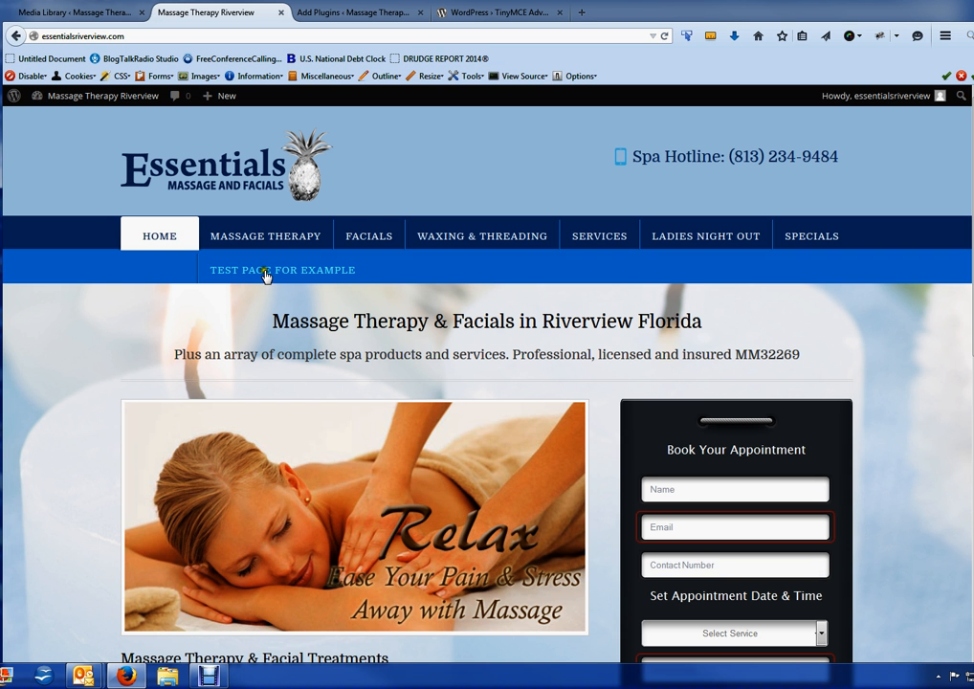
{"action": "mouse_move", "coordinate": [77, 100]}
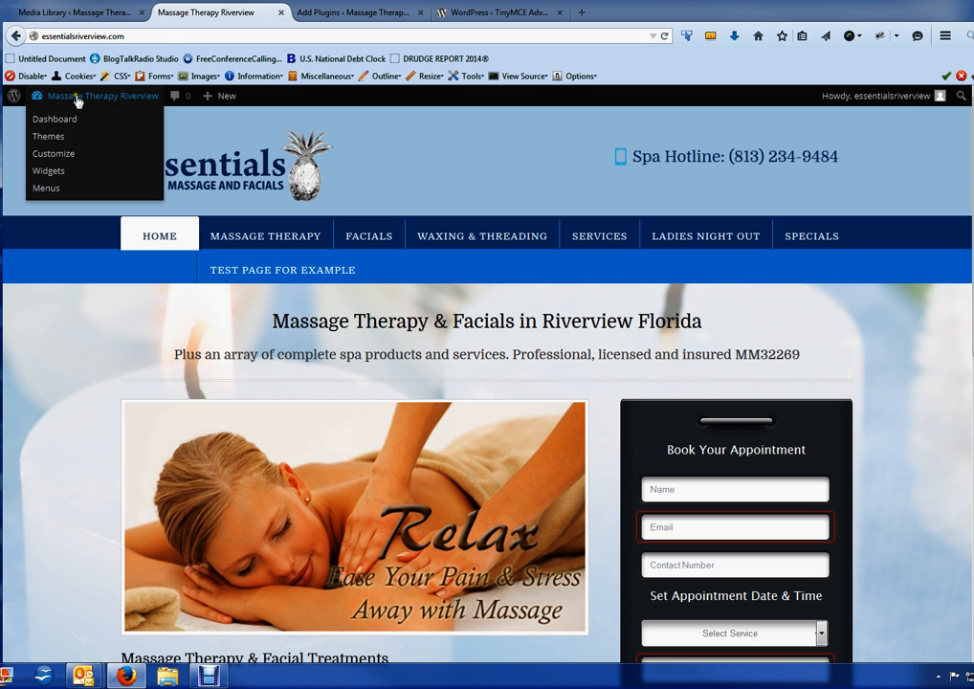
{"action": "left_click", "coordinate": [67, 121]}
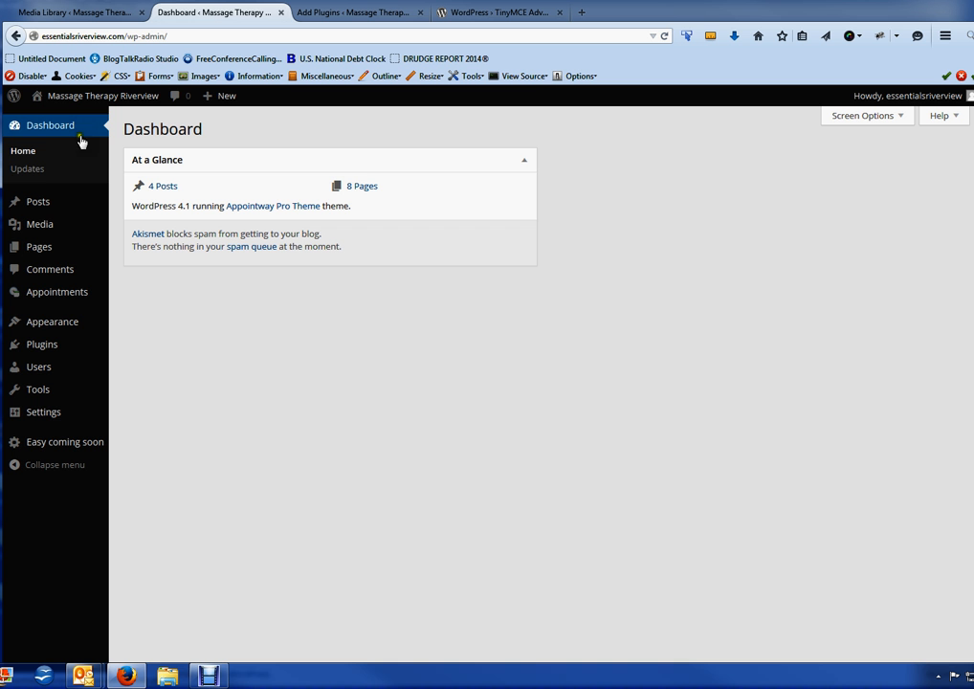
Shorten the navigation label of the Test Page For Example item in Menu 1 to "Test Page".
{"action": "mouse_move", "coordinate": [54, 326]}
{"action": "left_click", "coordinate": [138, 381]}
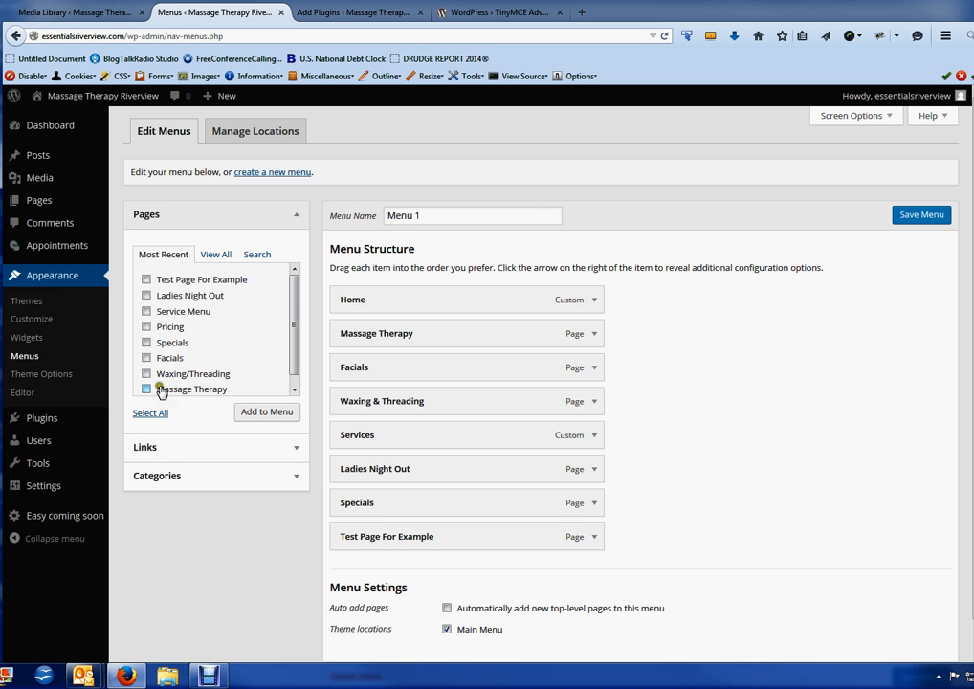
{"action": "left_click", "coordinate": [594, 539]}
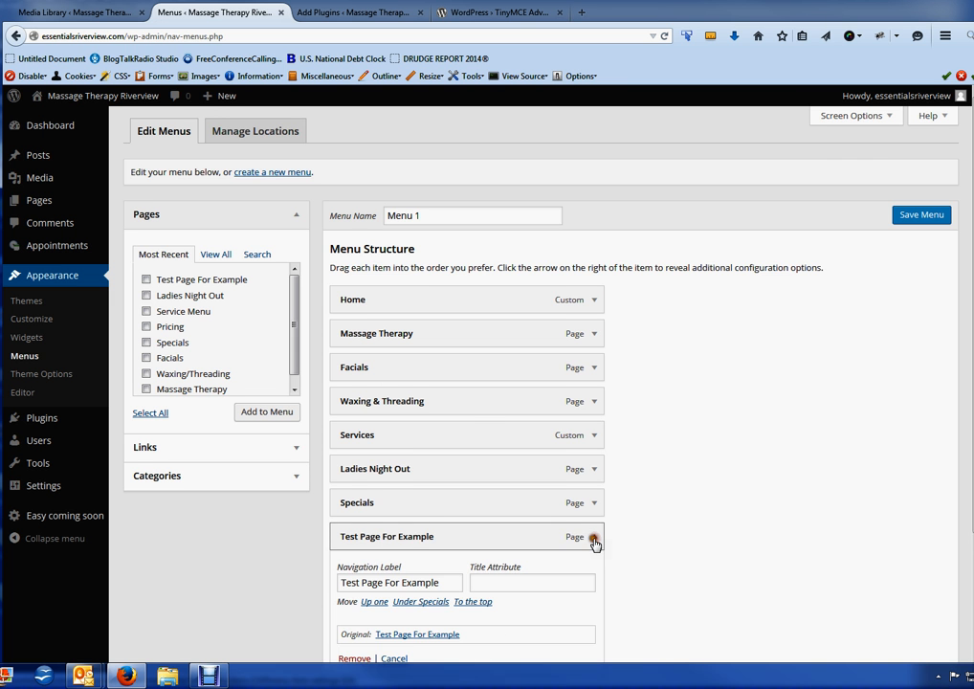
{"action": "scroll", "coordinate": [680, 530], "scroll_direction": "down", "scroll_amount": 1}
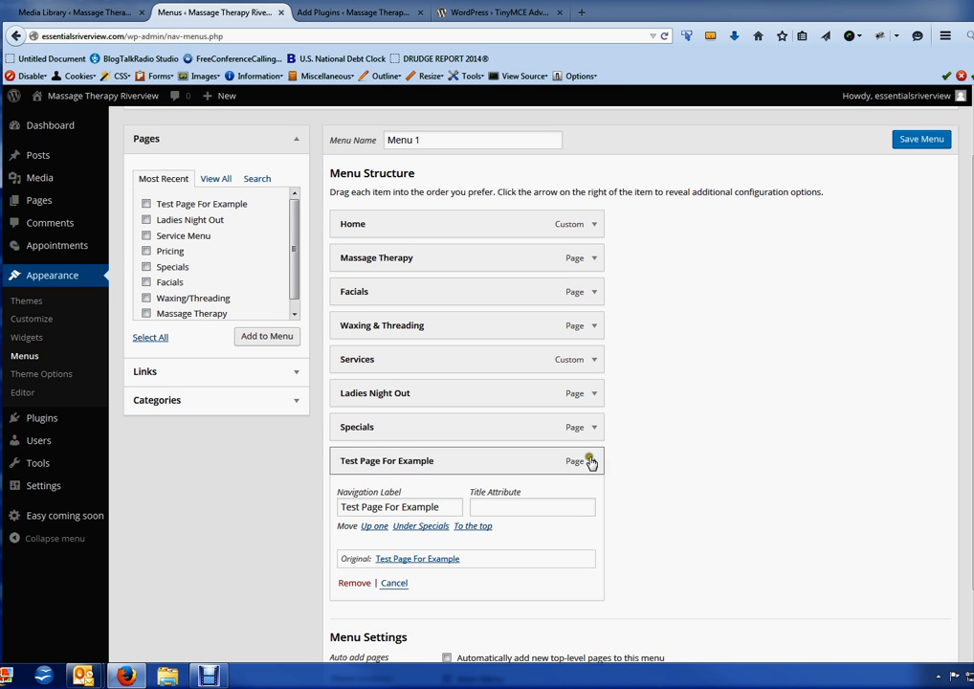
{"action": "left_click_drag", "start_coordinate": [402, 506], "coordinate": [382, 508]}
{"action": "key", "text": "BackSpace"}
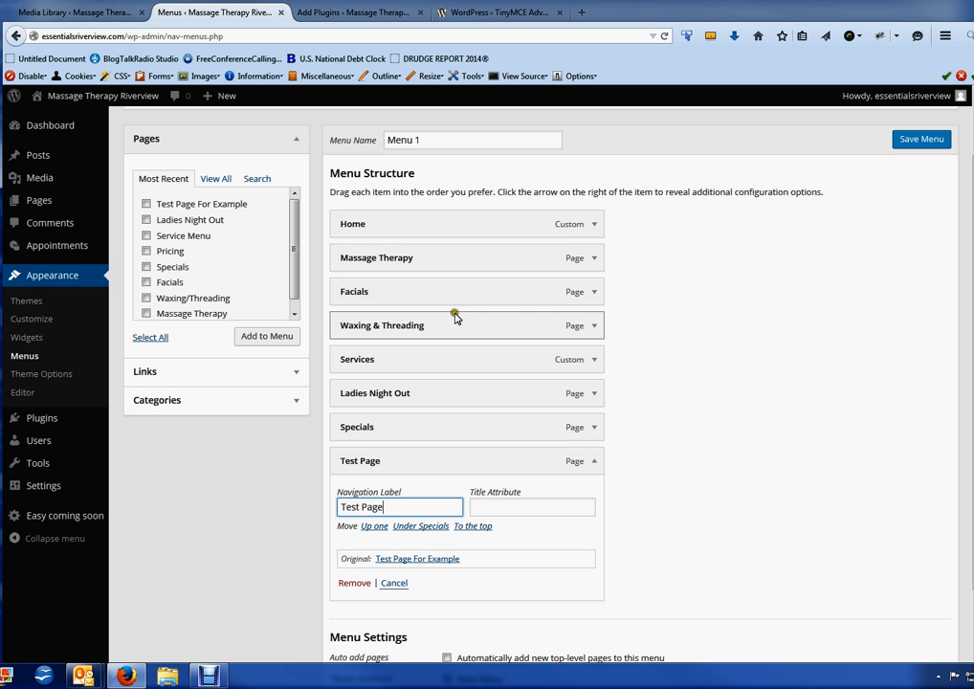
Change the navigation label of the Massage Therapy menu item to "Massage".
{"action": "left_click", "coordinate": [593, 258]}
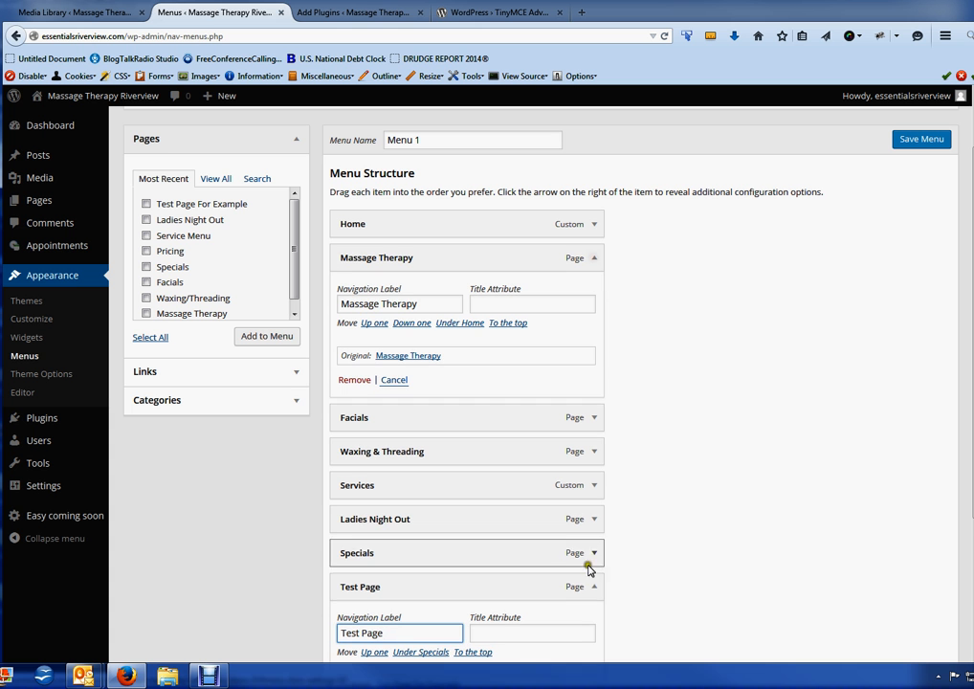
{"action": "left_click_drag", "start_coordinate": [403, 304], "coordinate": [377, 304]}
{"action": "key", "text": "BackSpace"}
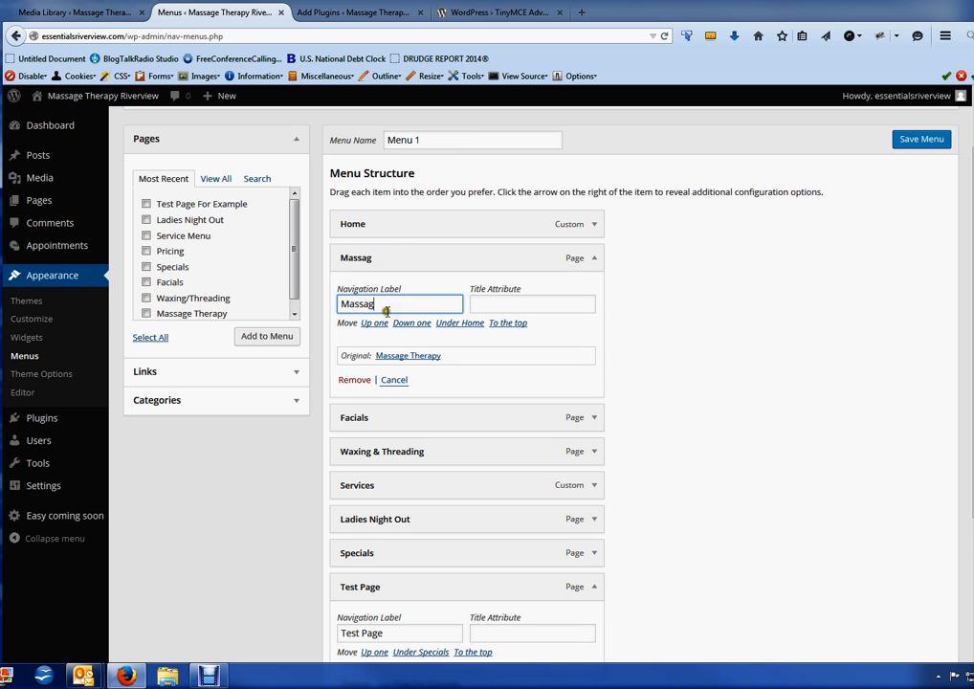
{"action": "type", "text": "e"}
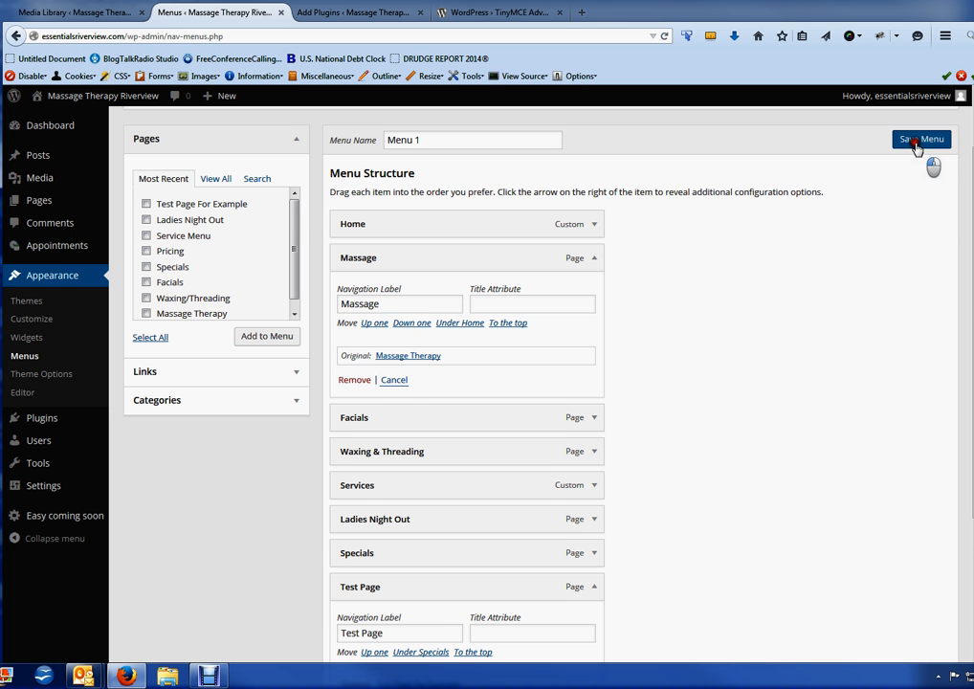
Save the label changes in Menu 1 and check the navigation bar on the site's front page.
{"action": "left_click", "coordinate": [917, 143]}
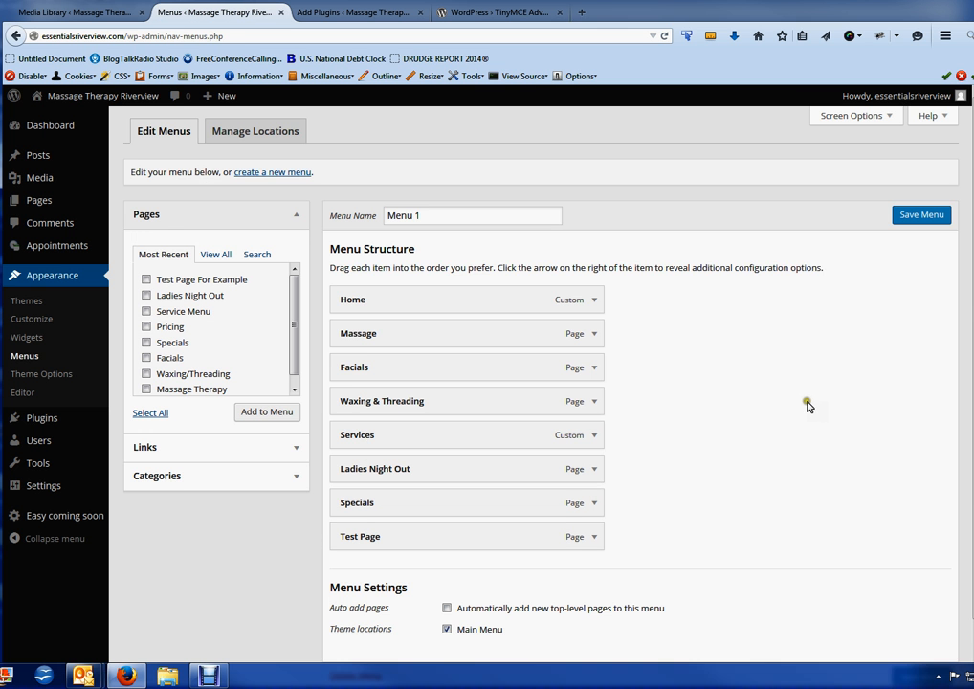
{"action": "left_click", "coordinate": [72, 97]}
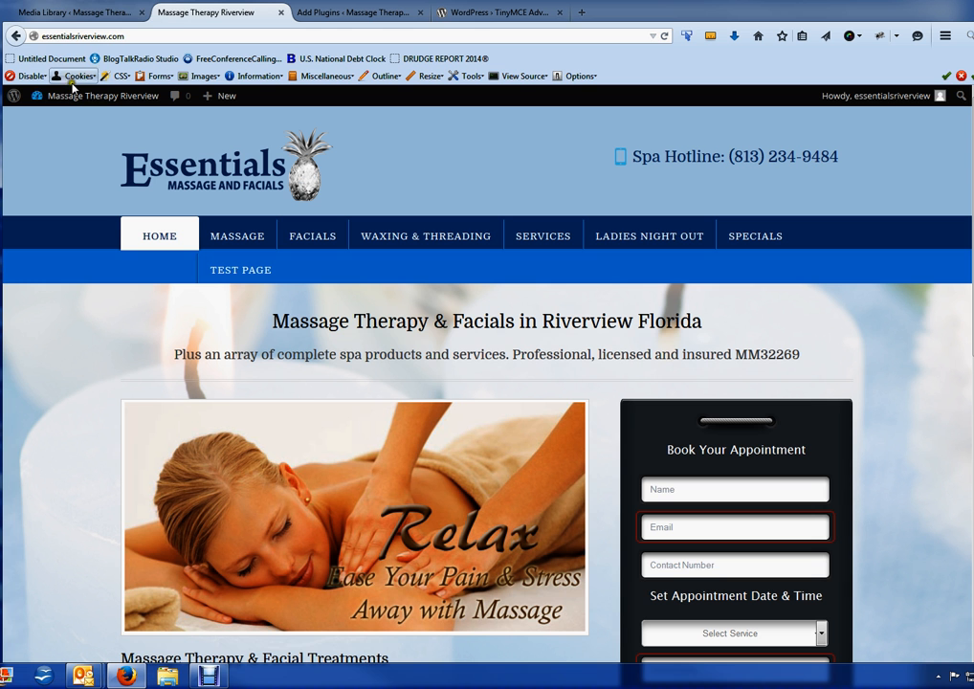
{"action": "mouse_move", "coordinate": [36, 95]}
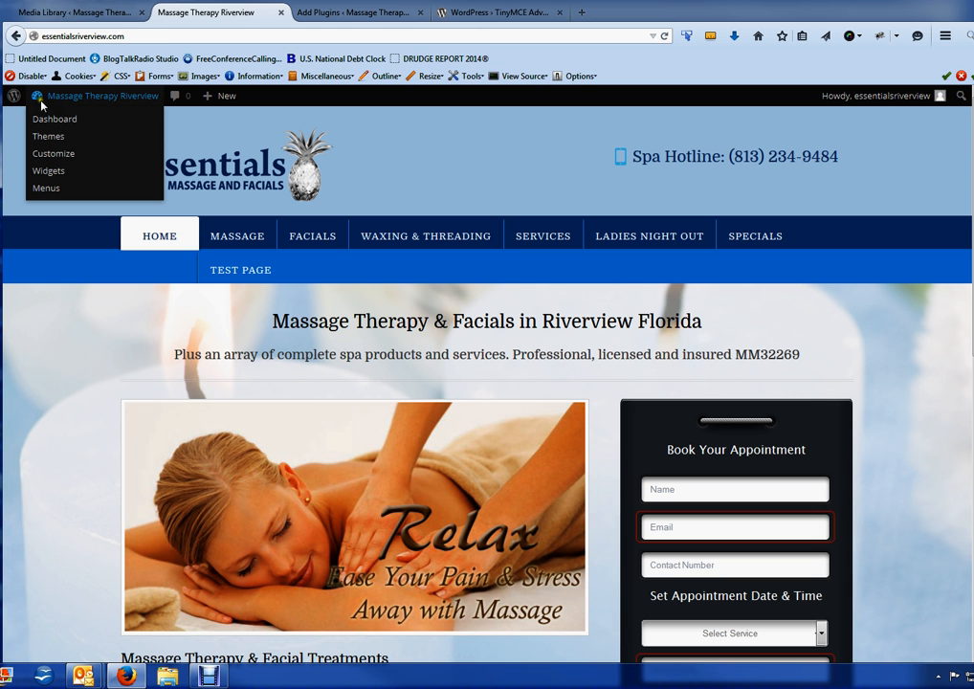
{"action": "left_click", "coordinate": [43, 119]}
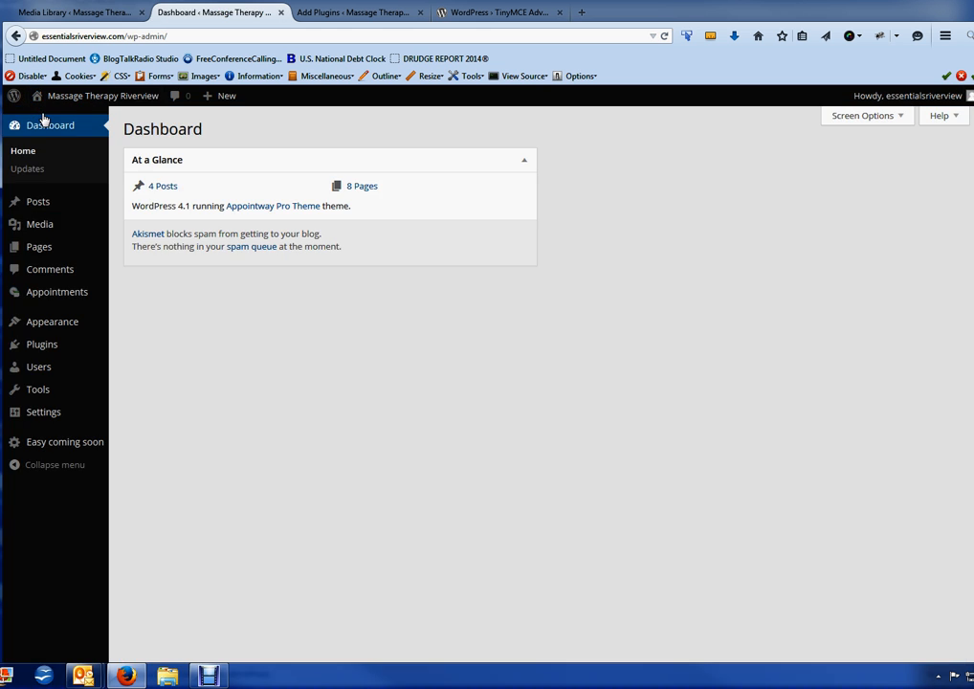
Shorten the navigation label of the Ladies Night Out item in Menu 1 to "Ladies Night" and save the menu.
{"action": "mouse_move", "coordinate": [67, 326]}
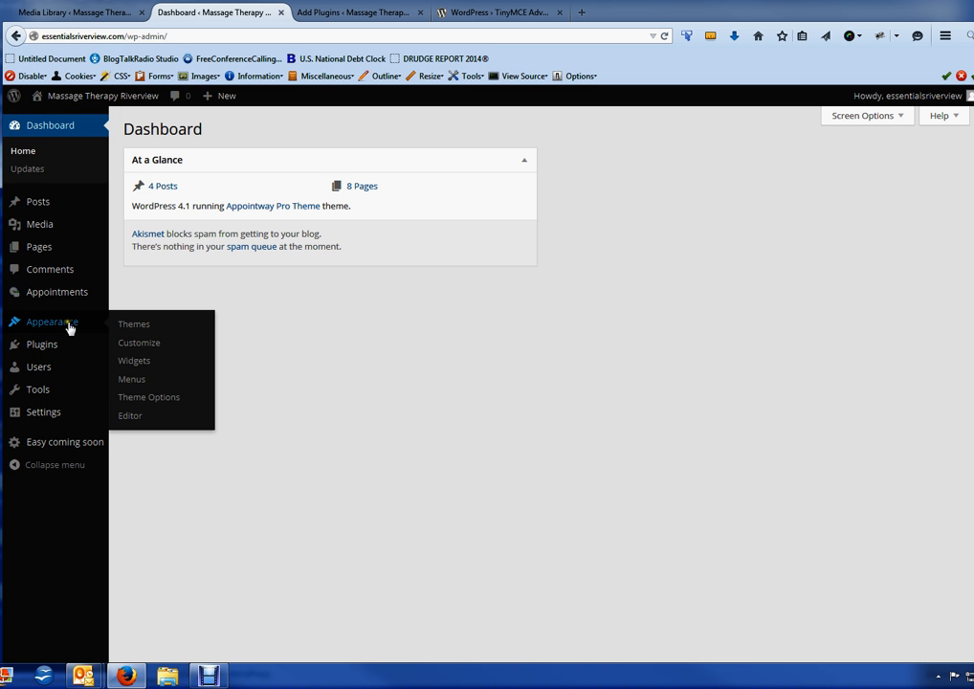
{"action": "left_click", "coordinate": [131, 379]}
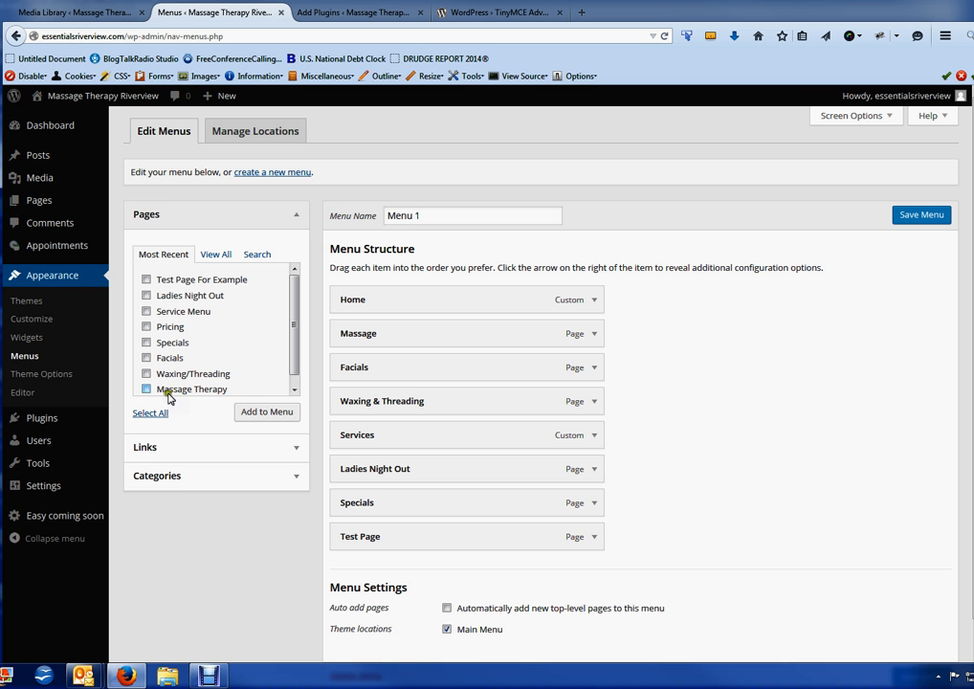
{"action": "left_click", "coordinate": [593, 470]}
{"action": "left_click_drag", "start_coordinate": [414, 515], "coordinate": [393, 514]}
{"action": "key", "text": "BackSpace"}
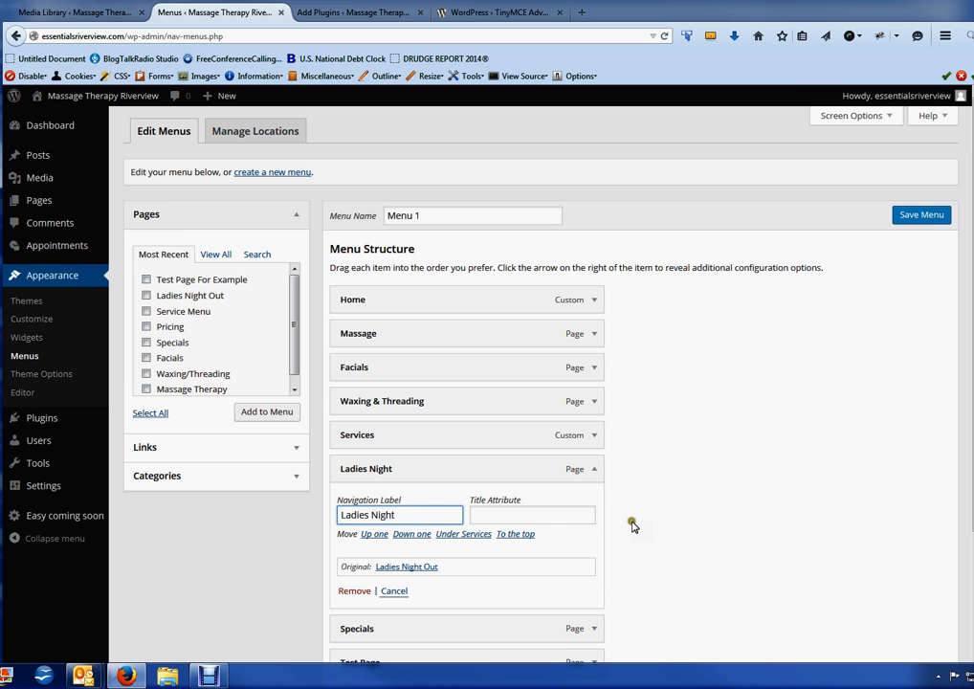
{"action": "scroll", "coordinate": [660, 512], "scroll_direction": "down", "scroll_amount": 2}
{"action": "left_click", "coordinate": [922, 142]}
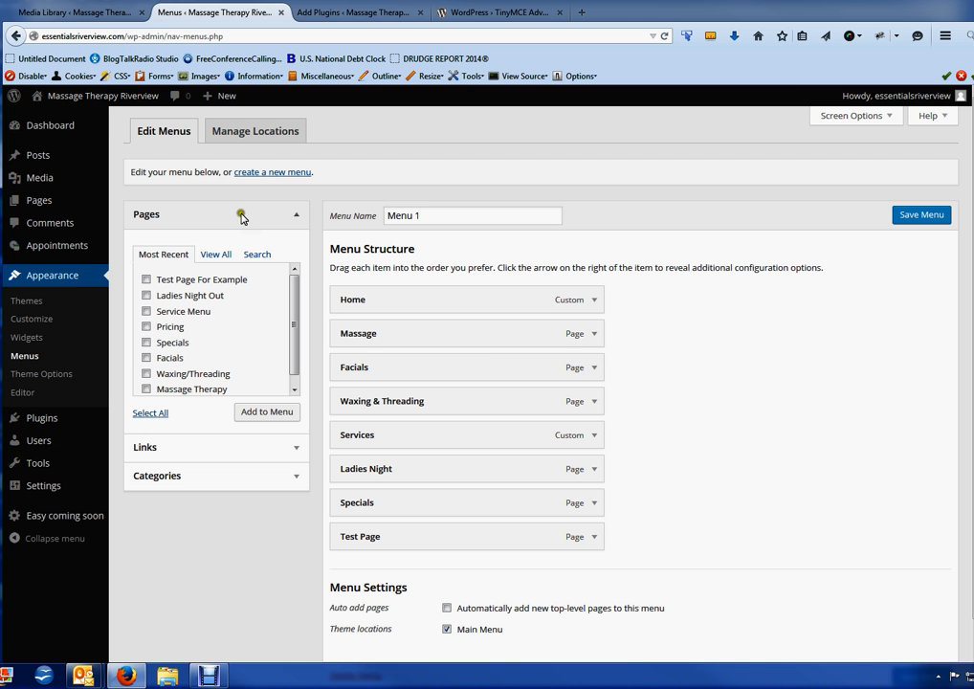
View the site's front page to check how the shortened labels fit the navigation bar, and return to the dashboard.
{"action": "left_click", "coordinate": [68, 100]}
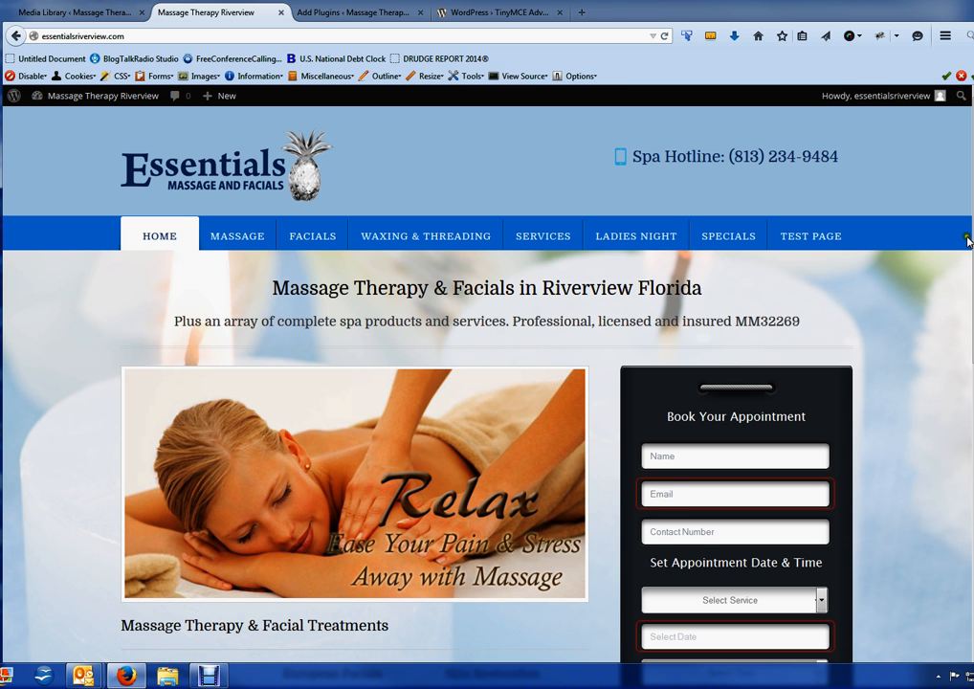
{"action": "scroll", "coordinate": [925, 299], "scroll_direction": "down", "scroll_amount": 3}
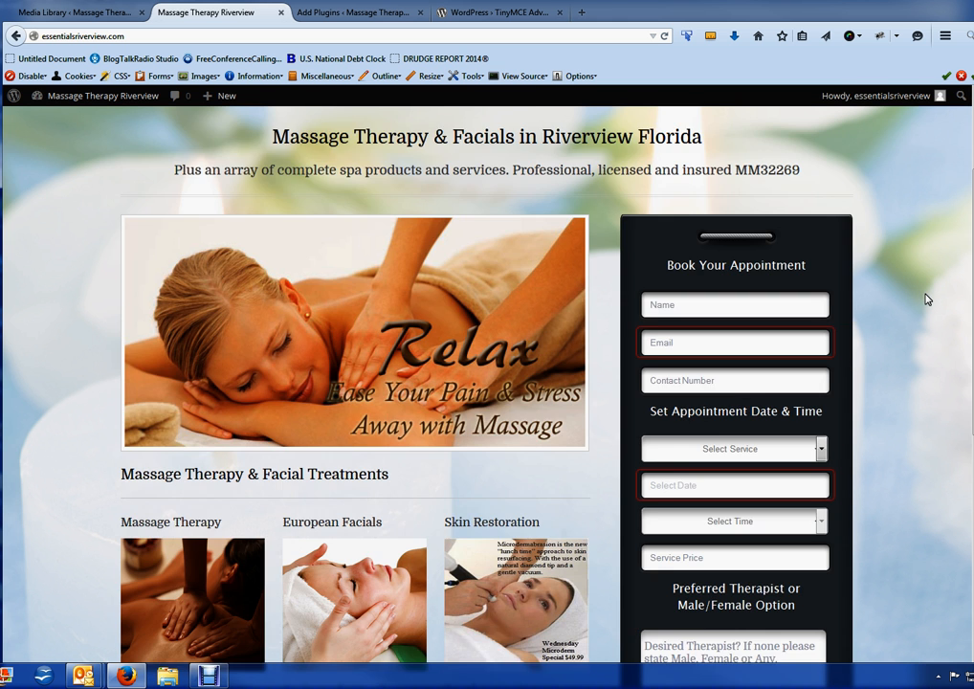
{"action": "scroll", "coordinate": [925, 298], "scroll_direction": "up", "scroll_amount": 3}
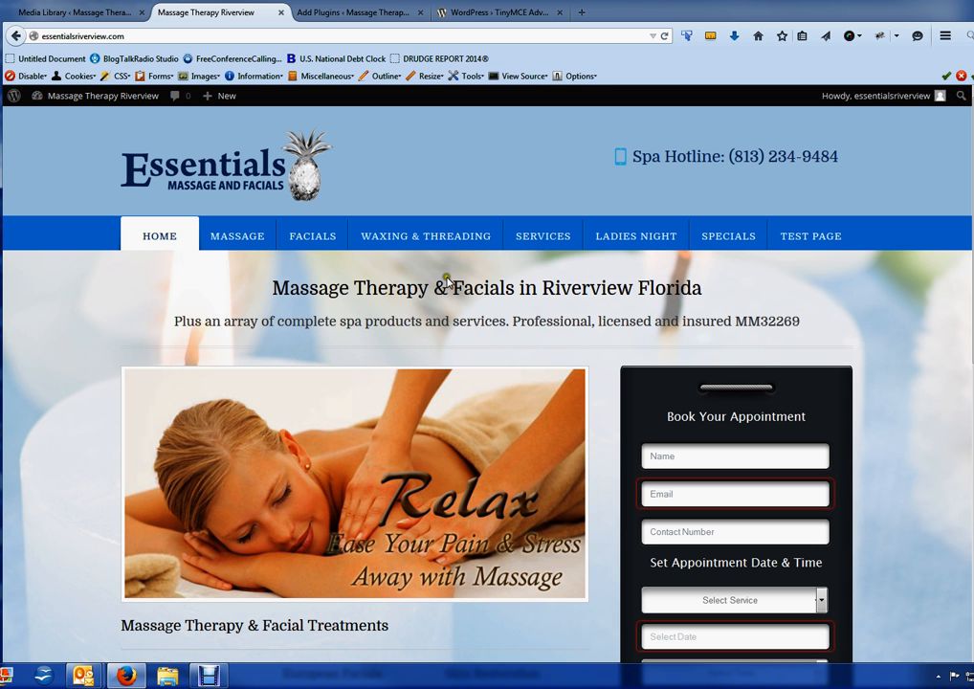
{"action": "left_click", "coordinate": [70, 100]}
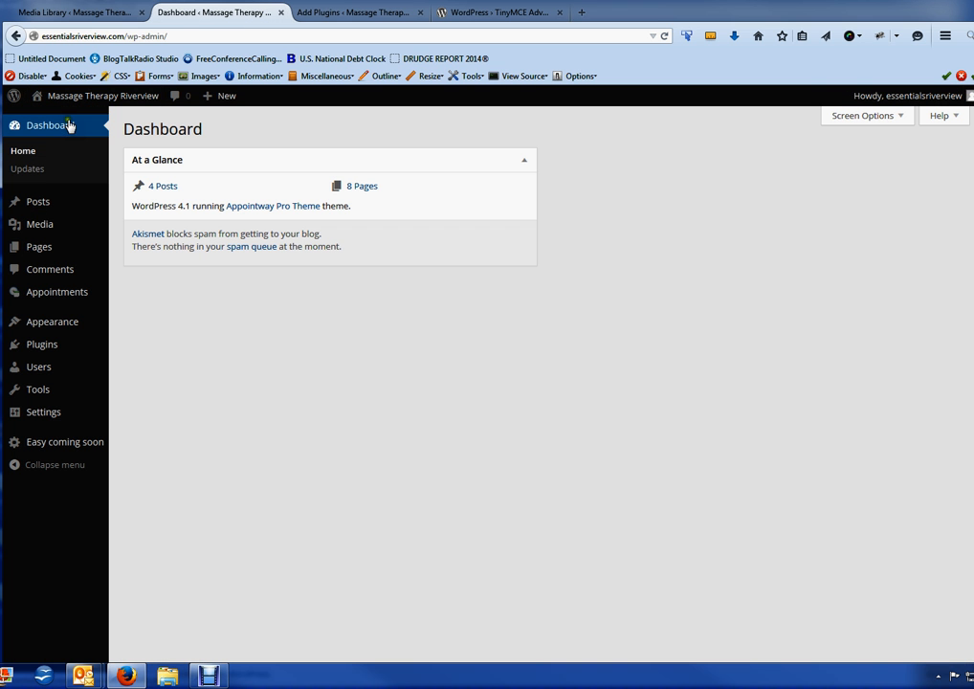
Move Services directly below Home in Menu 1, nest Massage, Facials and Waxing & Threading under it as sub items, and save.
{"action": "mouse_move", "coordinate": [61, 321]}
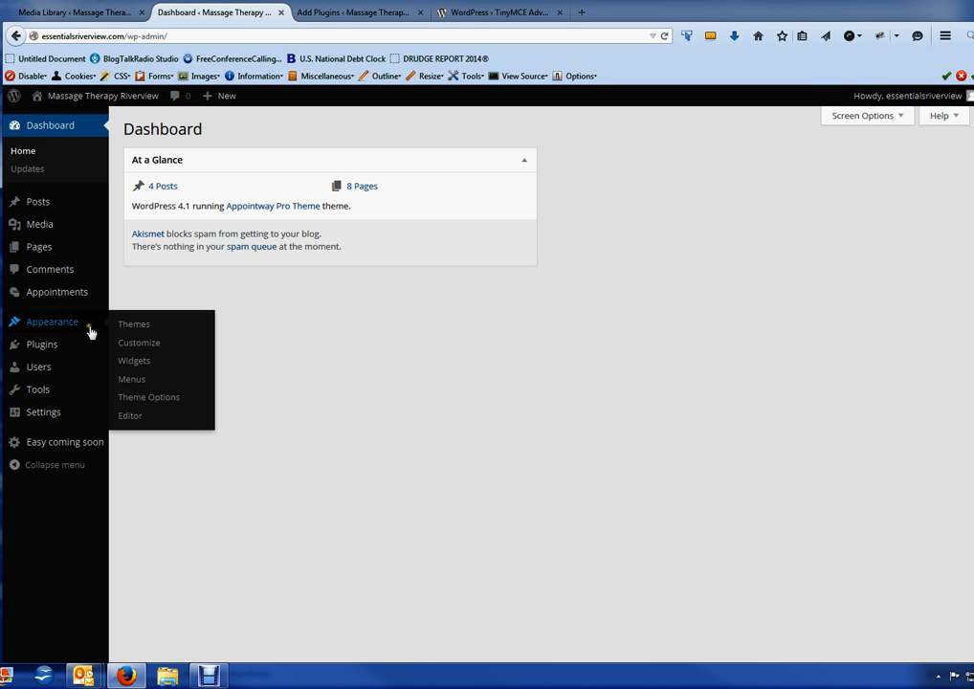
{"action": "left_click", "coordinate": [133, 381]}
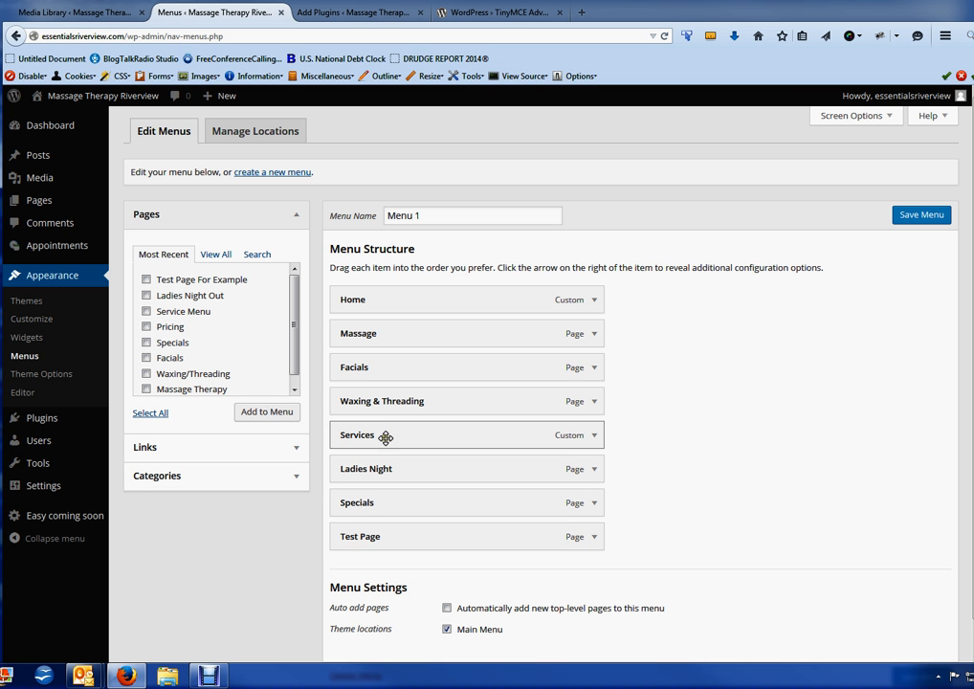
{"action": "left_click_drag", "start_coordinate": [383, 439], "coordinate": [442, 437]}
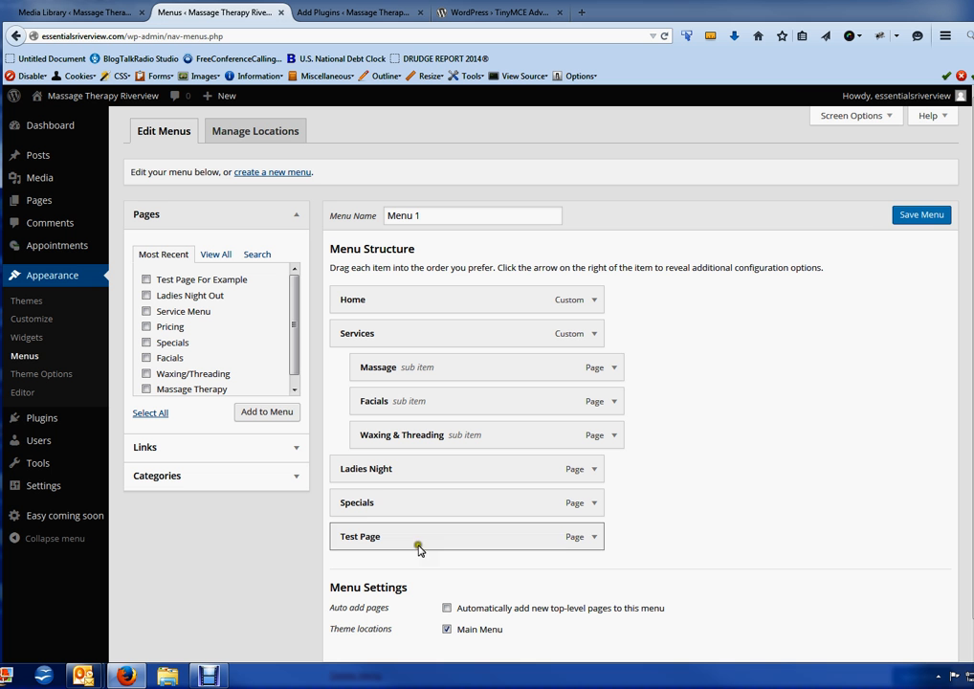
{"action": "left_click", "coordinate": [918, 216]}
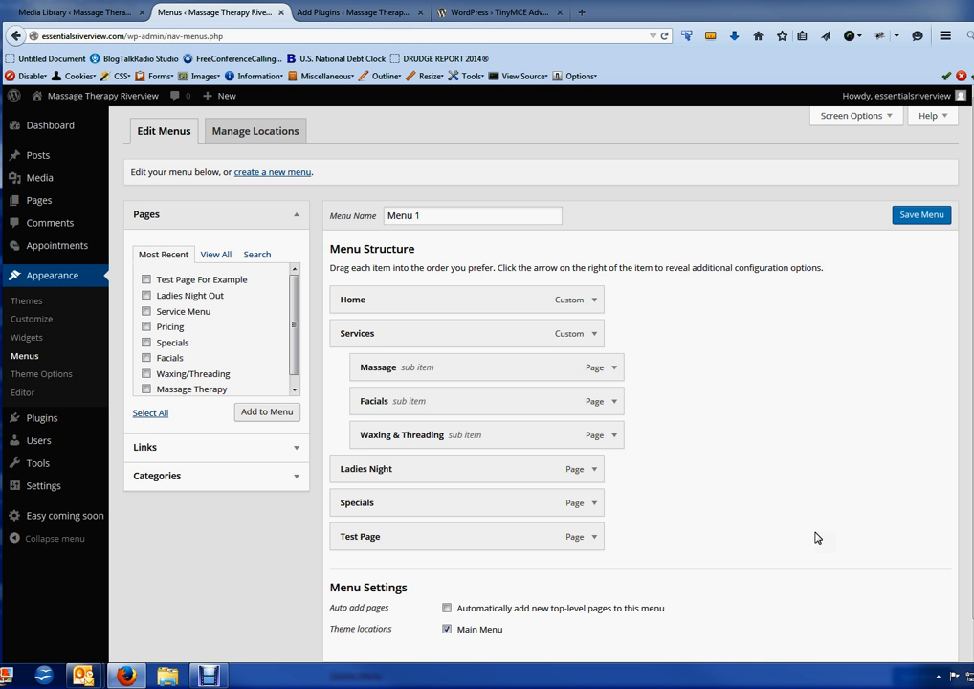
Check the Services item with its sub items in the front page's navigation bar, and return to the dashboard.
{"action": "left_click", "coordinate": [68, 118]}
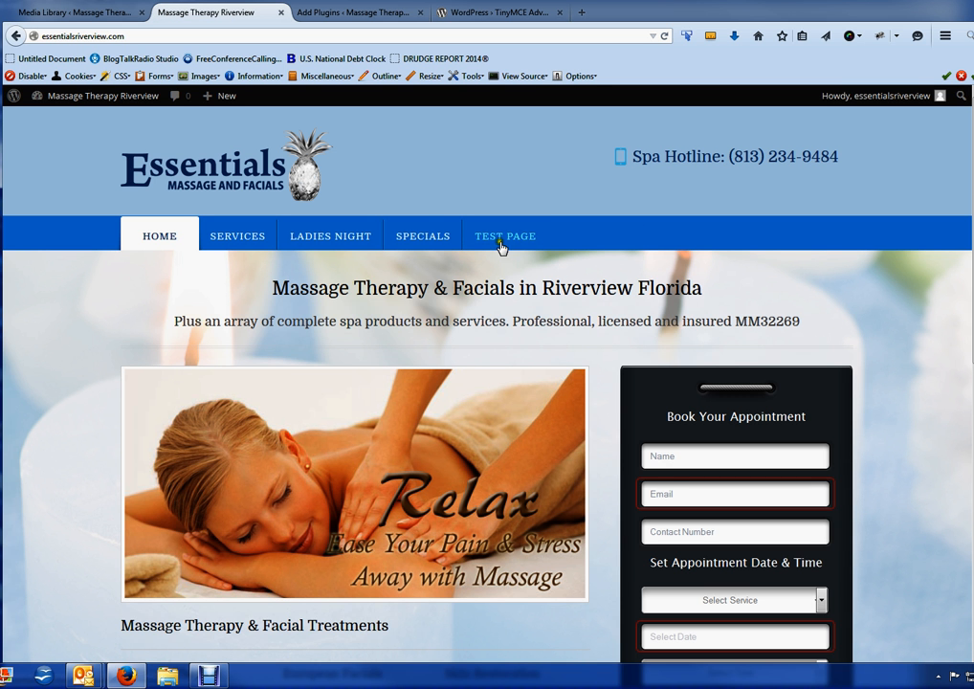
{"action": "mouse_move", "coordinate": [239, 243]}
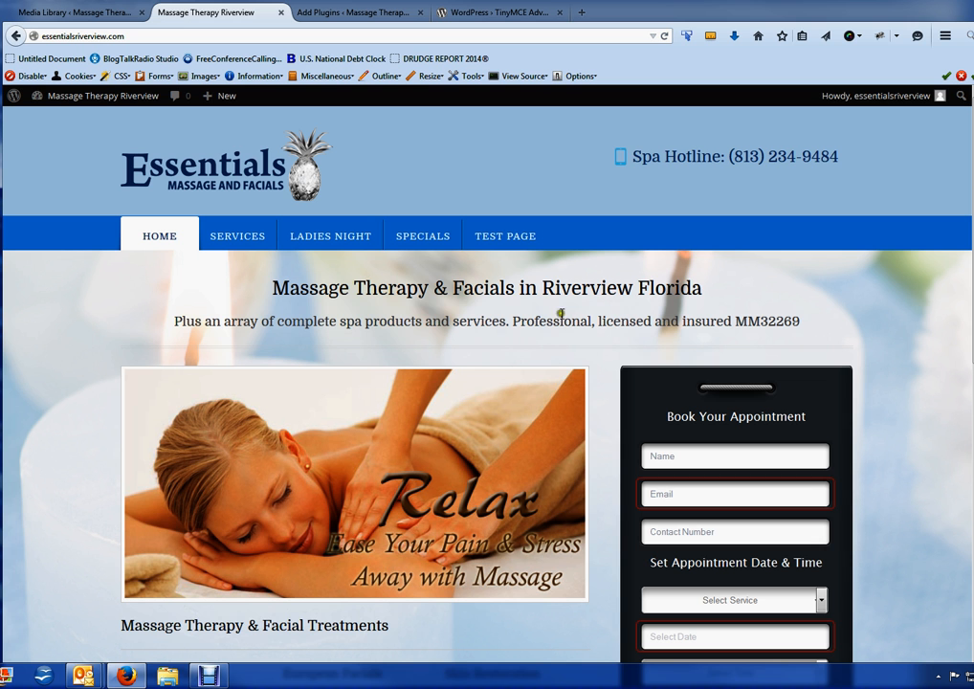
{"action": "mouse_move", "coordinate": [39, 97]}
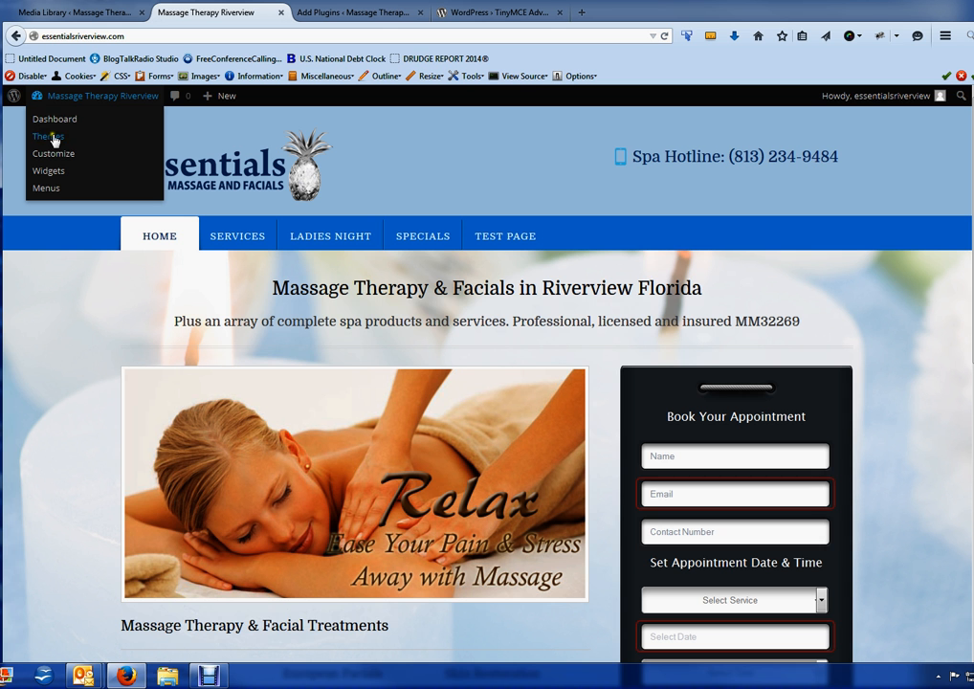
{"action": "left_click", "coordinate": [58, 120]}
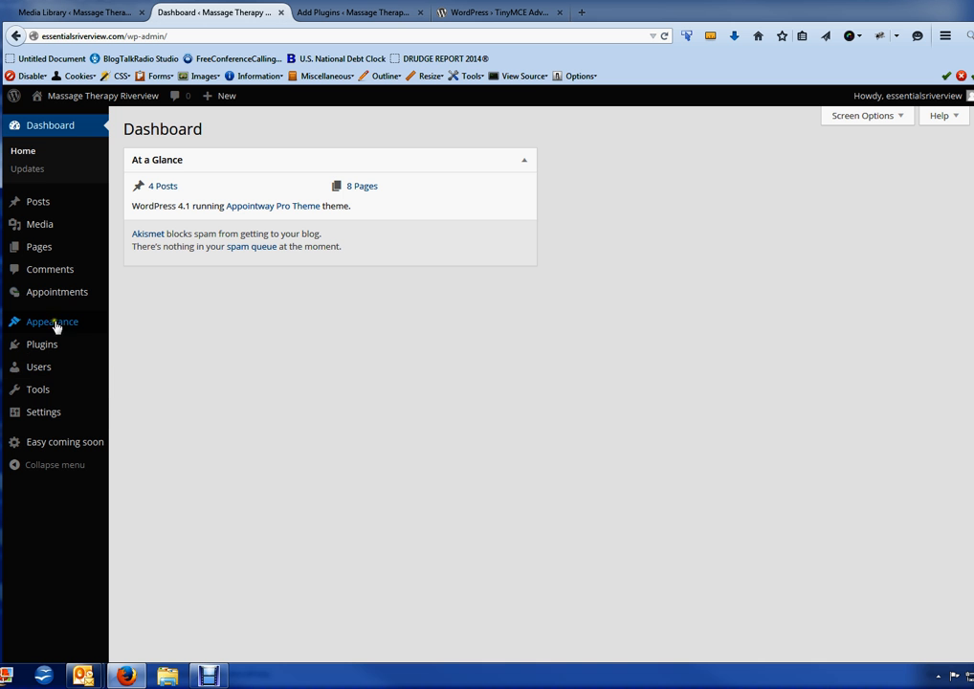
Return Massage, Facials and Waxing & Threading to the top level of Menu 1, with Facials ahead of Massage, and save.
{"action": "mouse_move", "coordinate": [55, 327]}
{"action": "left_click", "coordinate": [133, 380]}
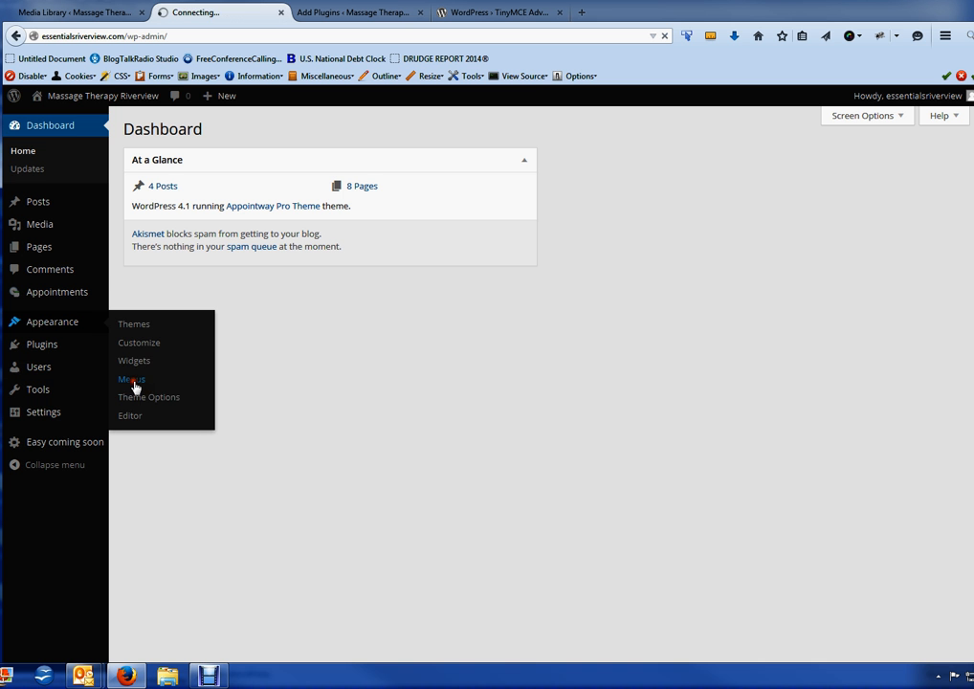
{"action": "left_click_drag", "start_coordinate": [412, 367], "coordinate": [347, 402]}
{"action": "mouse_move", "coordinate": [347, 403]}
{"action": "left_mouse_down"}
{"action": "mouse_move", "coordinate": [359, 404]}
{"action": "mouse_move", "coordinate": [341, 437]}
{"action": "mouse_move", "coordinate": [341, 407]}
{"action": "left_mouse_up"}
{"action": "left_click_drag", "start_coordinate": [363, 368], "coordinate": [342, 369]}
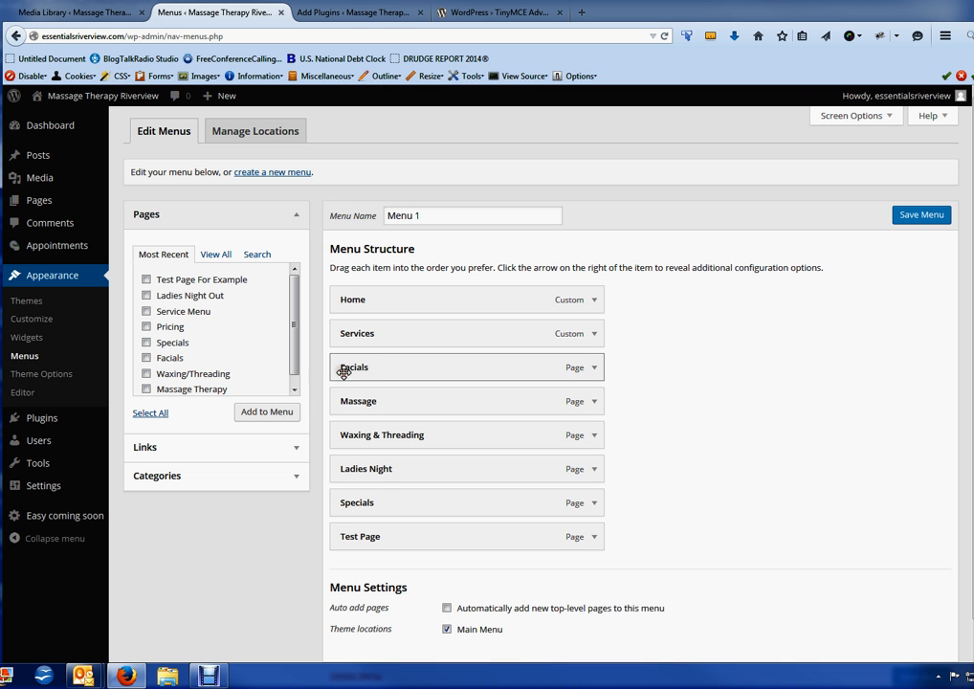
{"action": "left_click", "coordinate": [922, 214]}
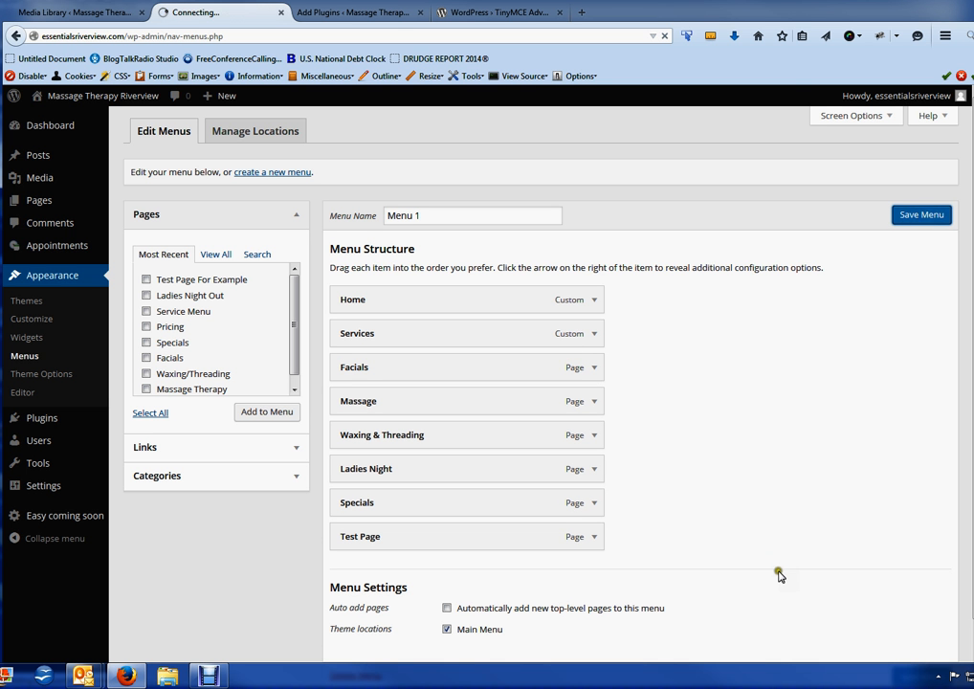
View the site's front page to check the rearranged top-level items in the navigation bar.
{"action": "left_click", "coordinate": [78, 99]}
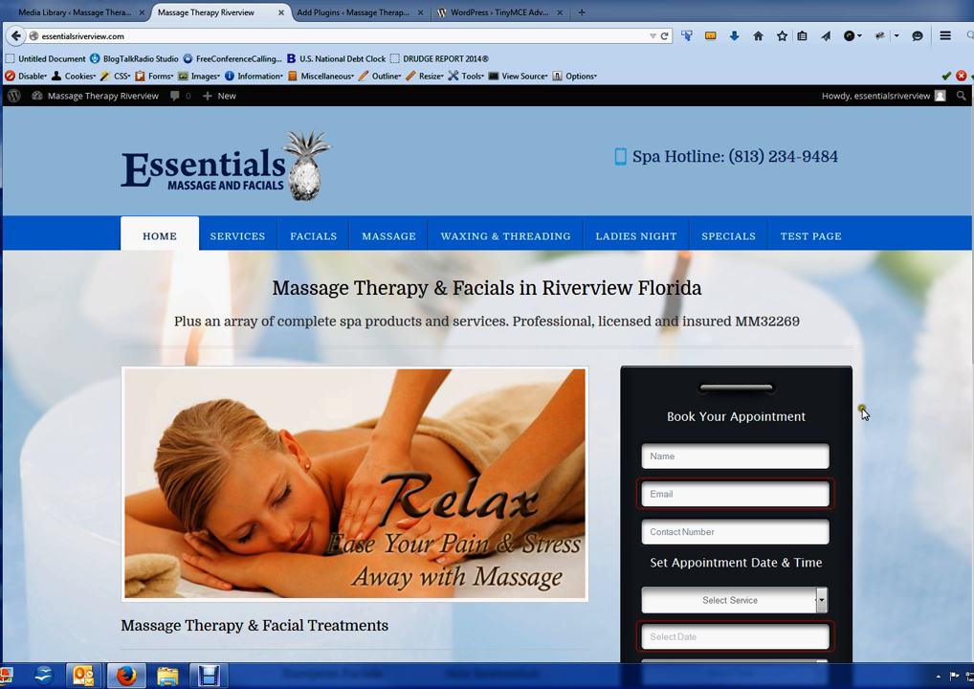
{"action": "scroll", "coordinate": [866, 409], "scroll_direction": "down", "scroll_amount": 1}
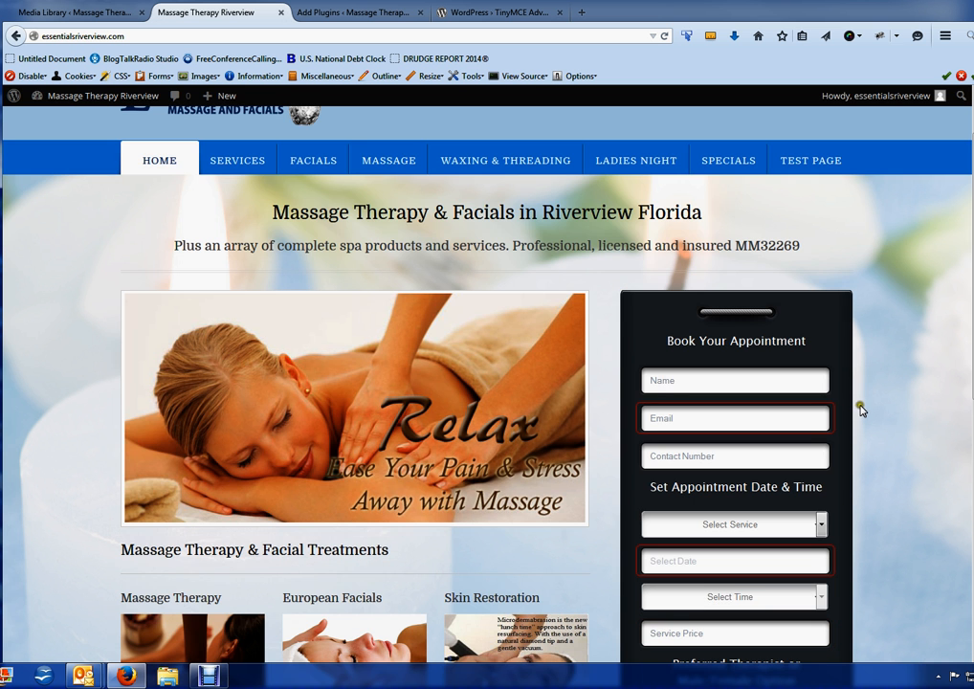
{"action": "scroll", "coordinate": [859, 405], "scroll_direction": "up", "scroll_amount": 1}
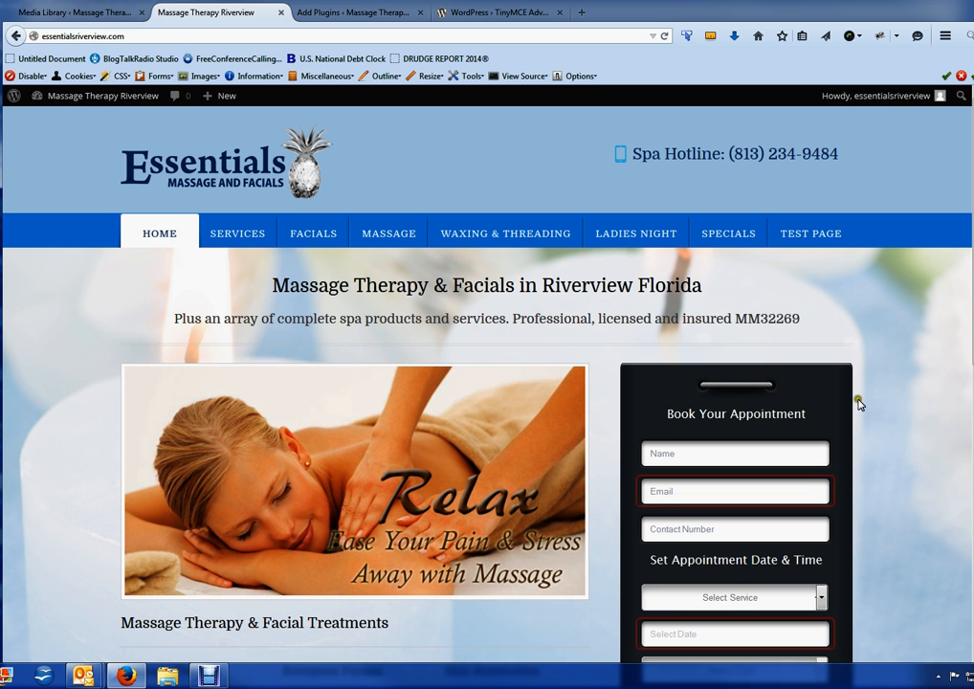